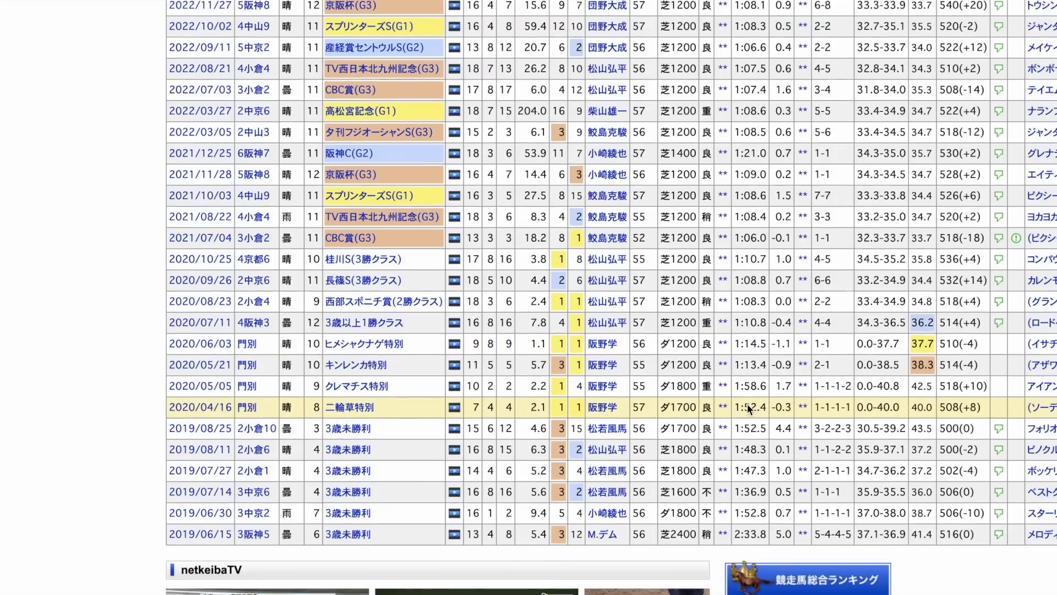
- Review ファストフォース's race results from the oldest starts up to the horse's profile and pedigree
scroll(749, 408, up, 1)
scroll(107, 325, up, 1)
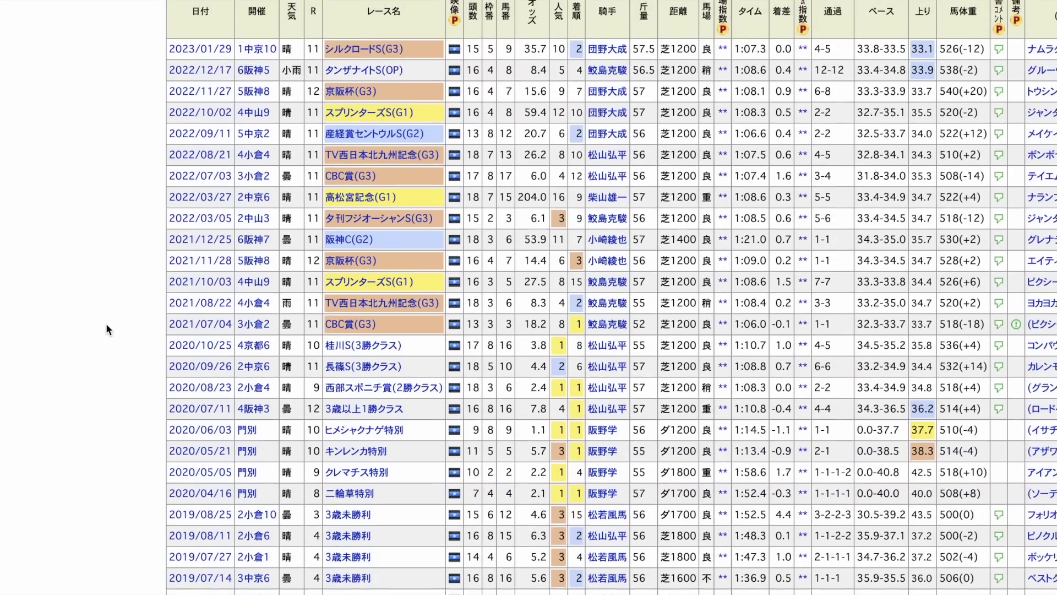
scroll(844, 421, up, 1)
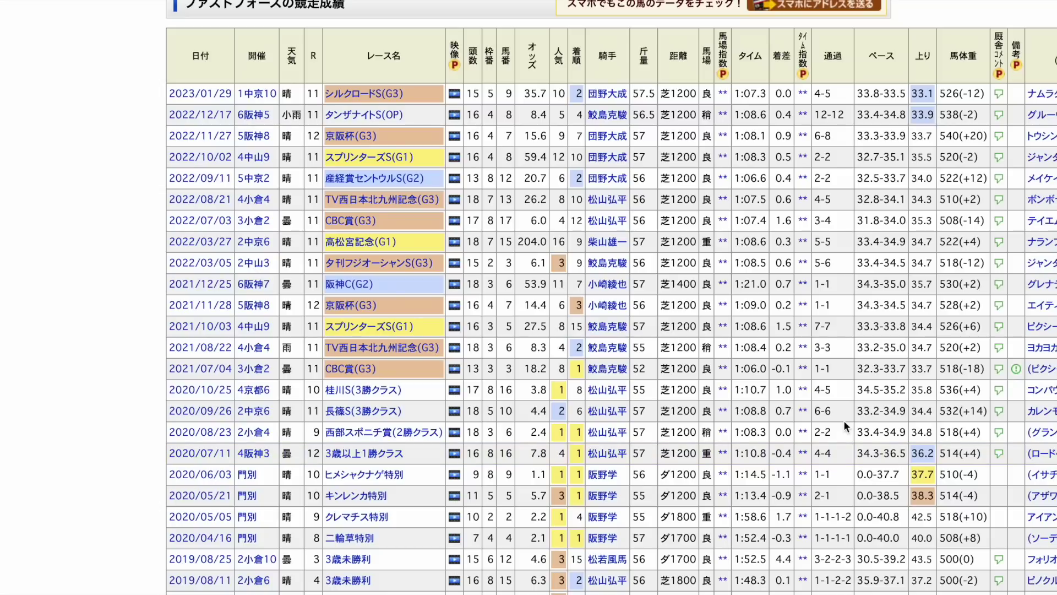
scroll(741, 400, up, 1)
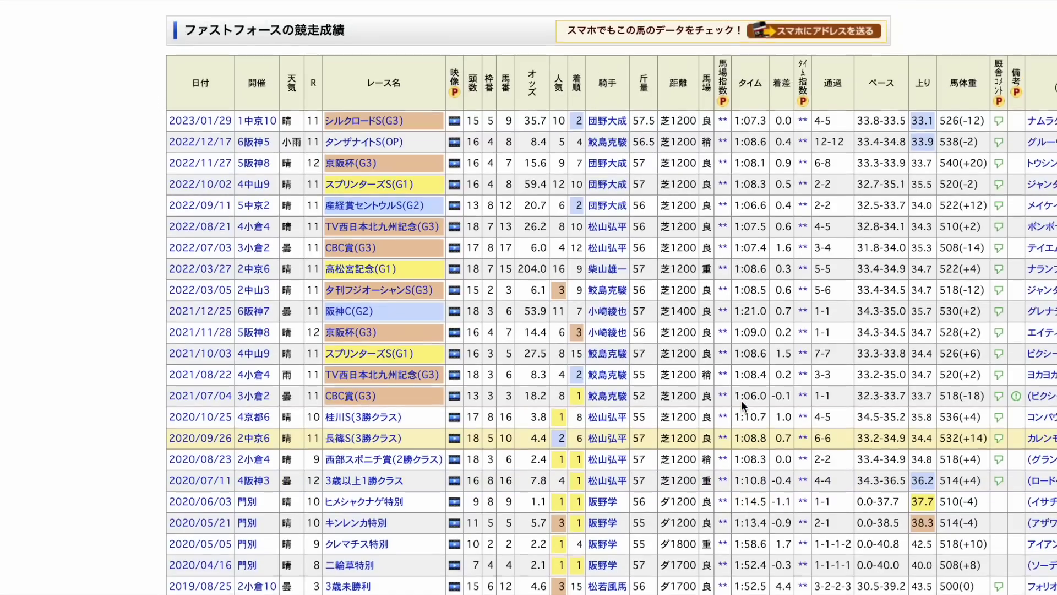
scroll(734, 404, up, 1)
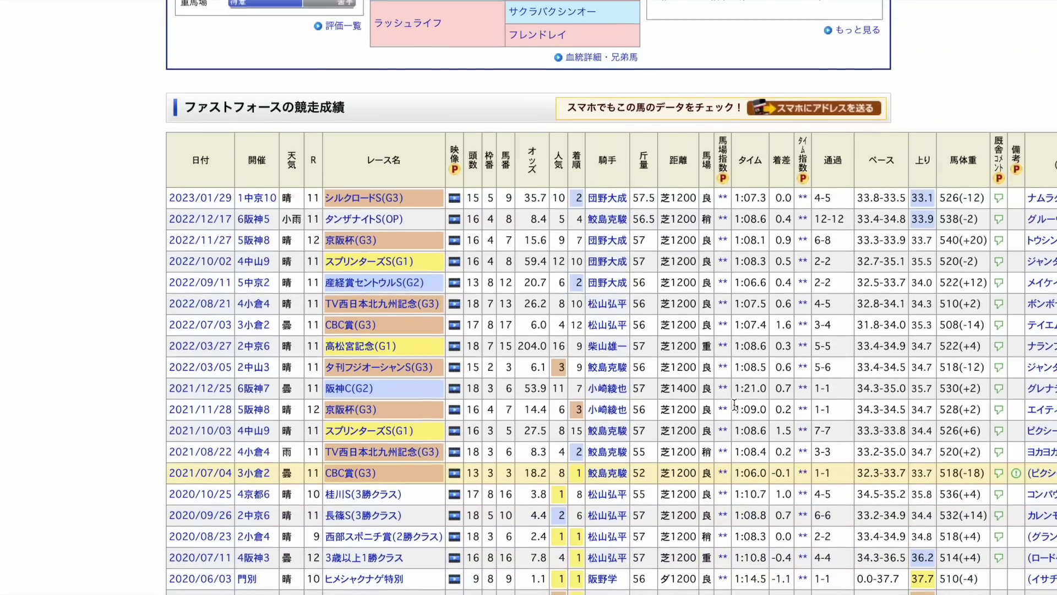
scroll(885, 176, up, 1)
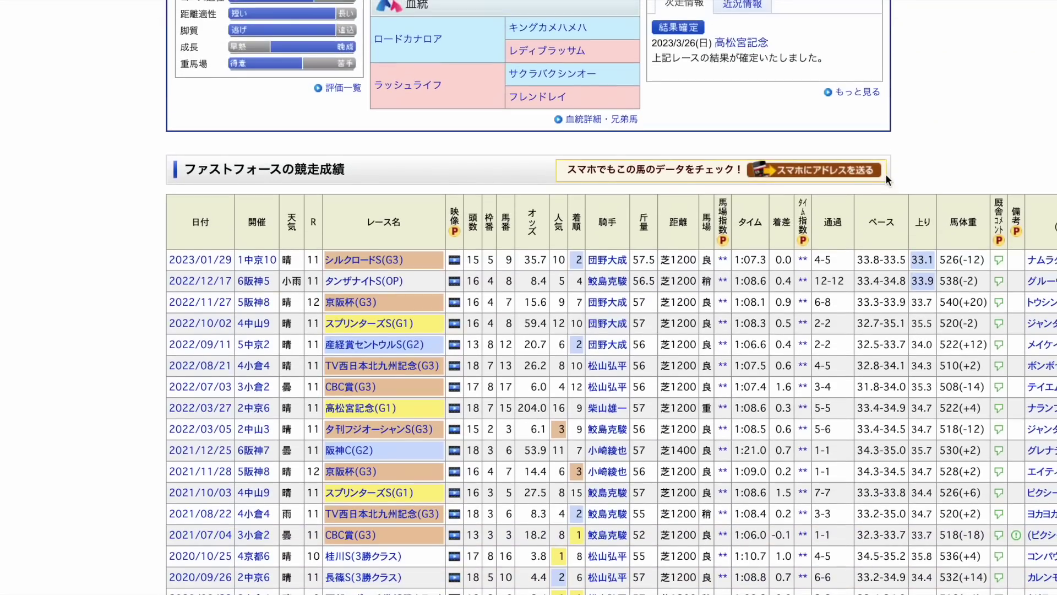
scroll(885, 174, up, 2)
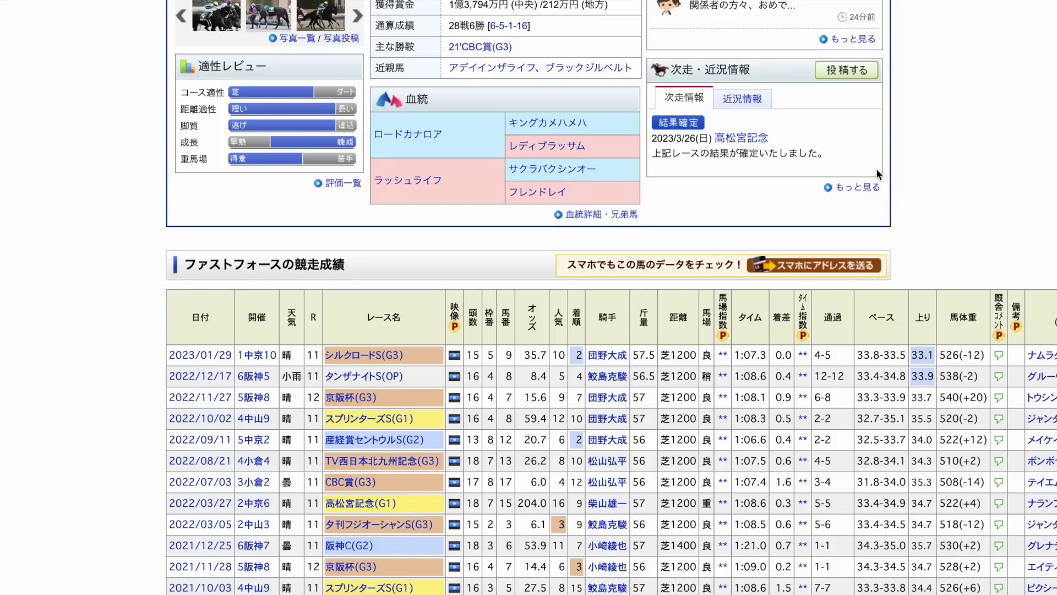
scroll(876, 167, up, 1)
scroll(879, 174, up, 1)
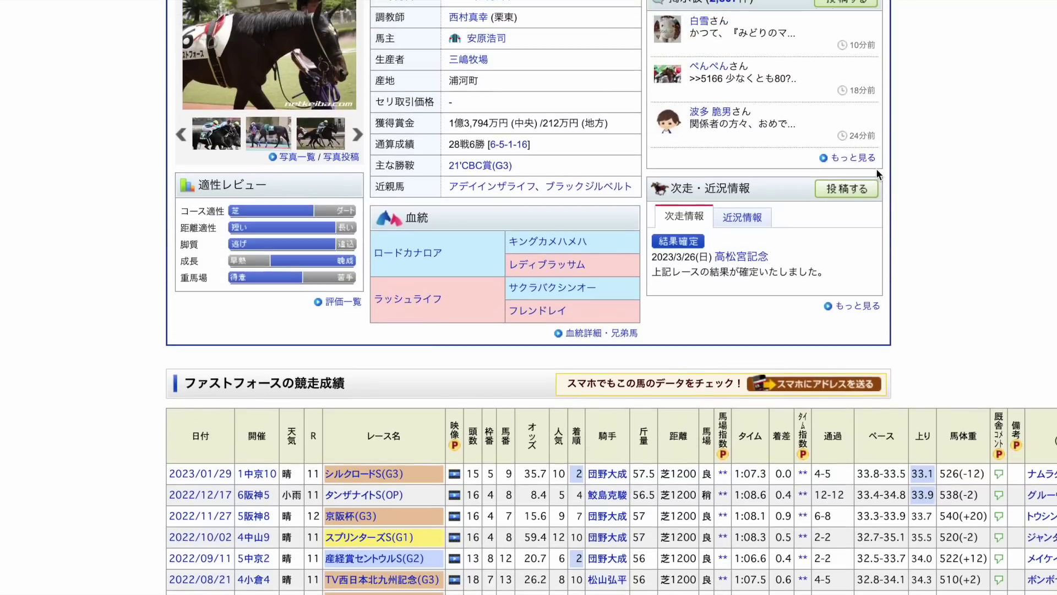
scroll(928, 195, up, 1)
scroll(929, 197, up, 1)
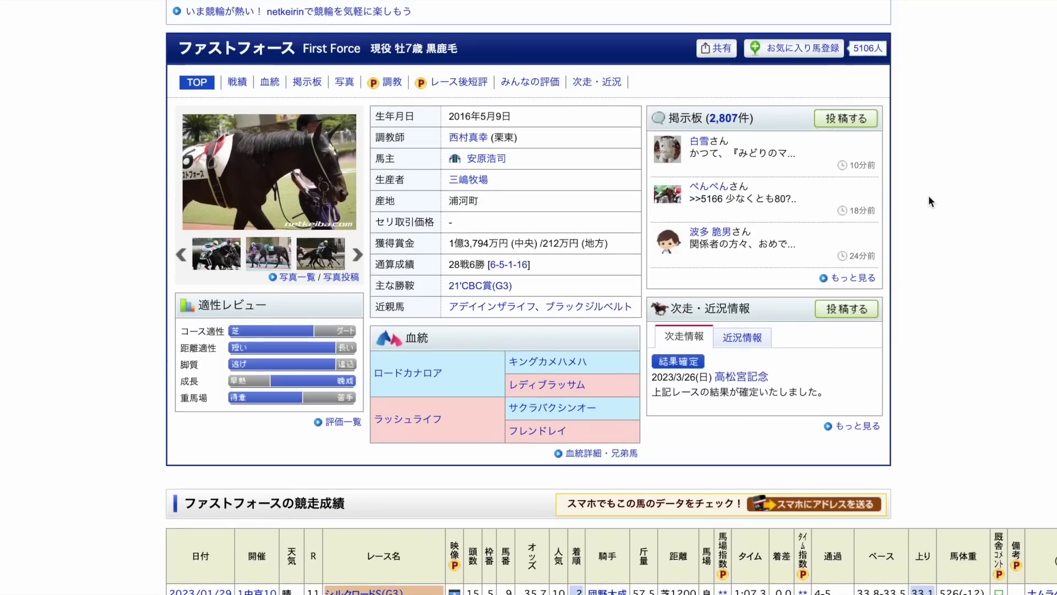
scroll(929, 197, up, 2)
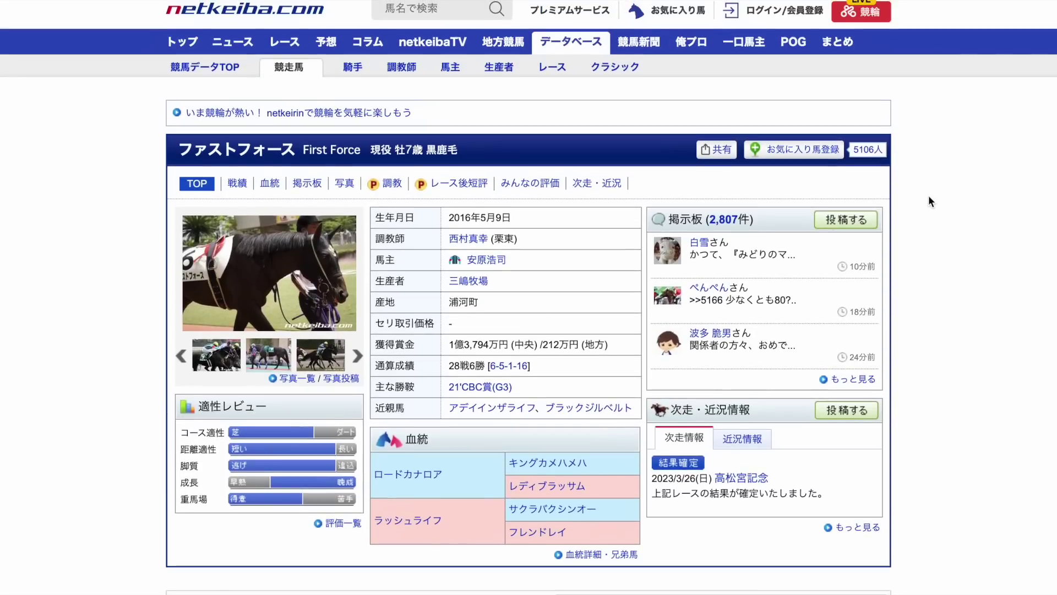
scroll(928, 196, up, 1)
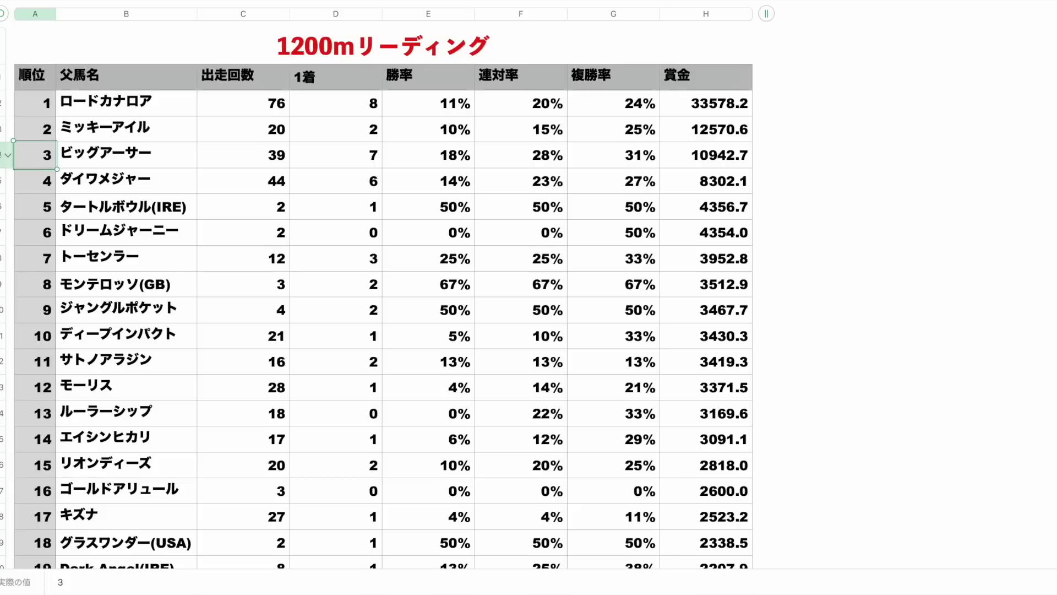
- Highlight the ビッグアーサー row and the ロードカナロア row in the 1200m leading sire table
click(2, 155)
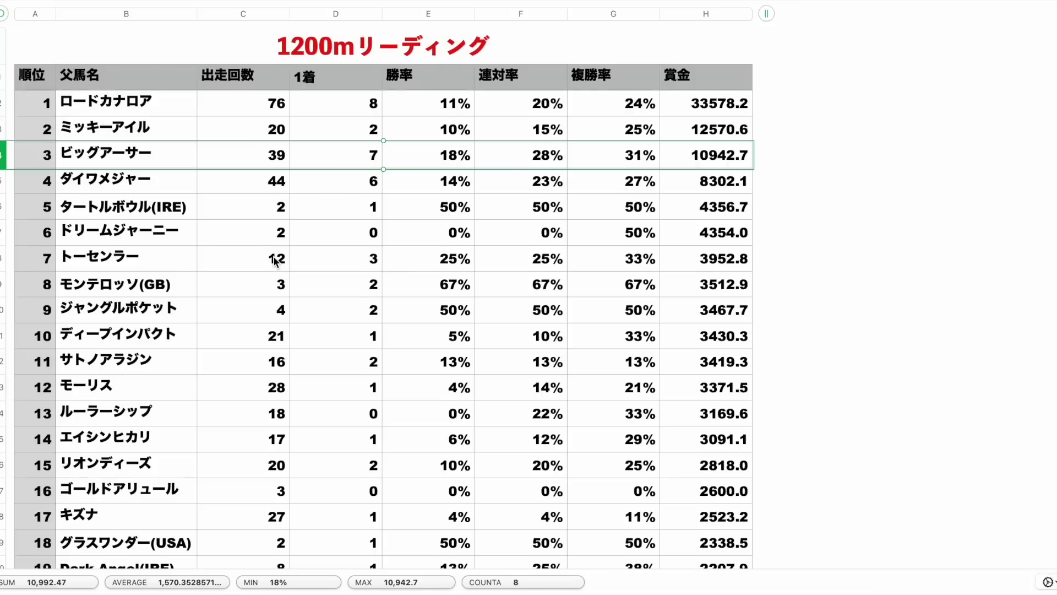
click(2, 103)
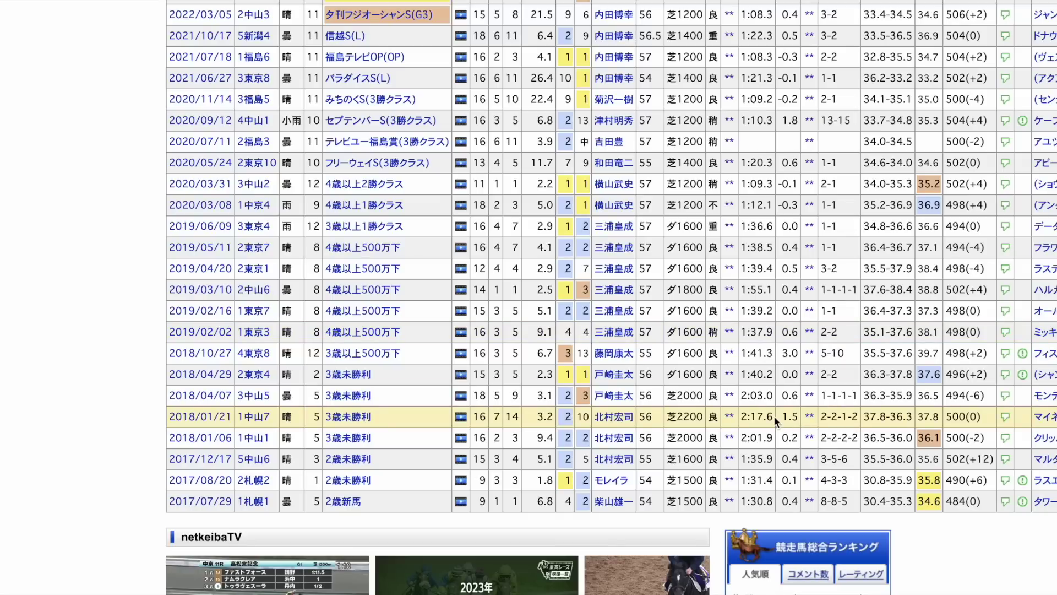
- Review キルロード's race results from the oldest starts up to the horse's profile and pedigree
scroll(774, 415, up, 1)
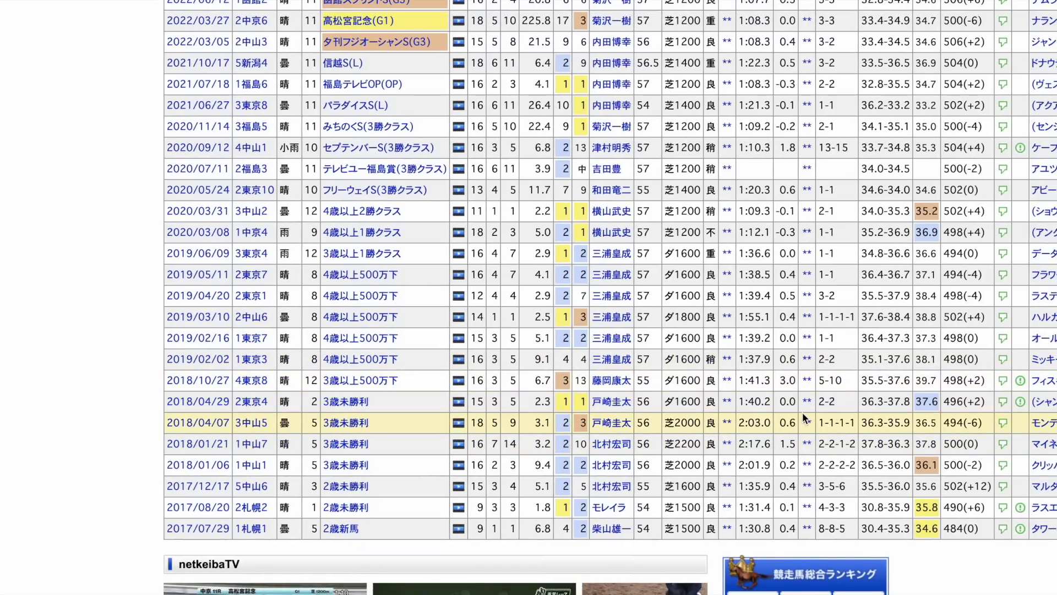
scroll(802, 412, up, 1)
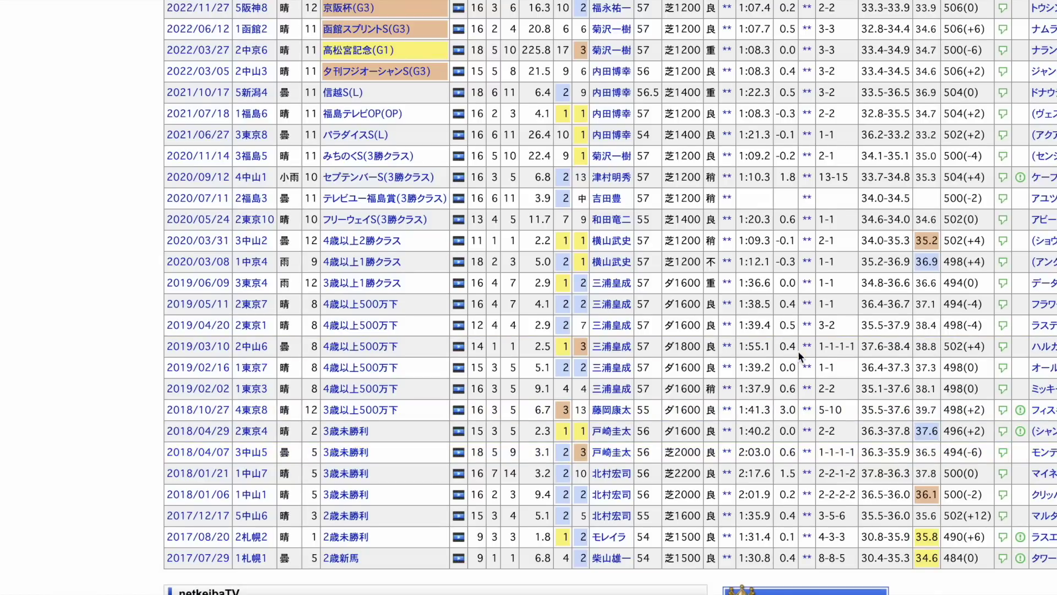
scroll(797, 351, up, 2)
scroll(797, 351, up, 1)
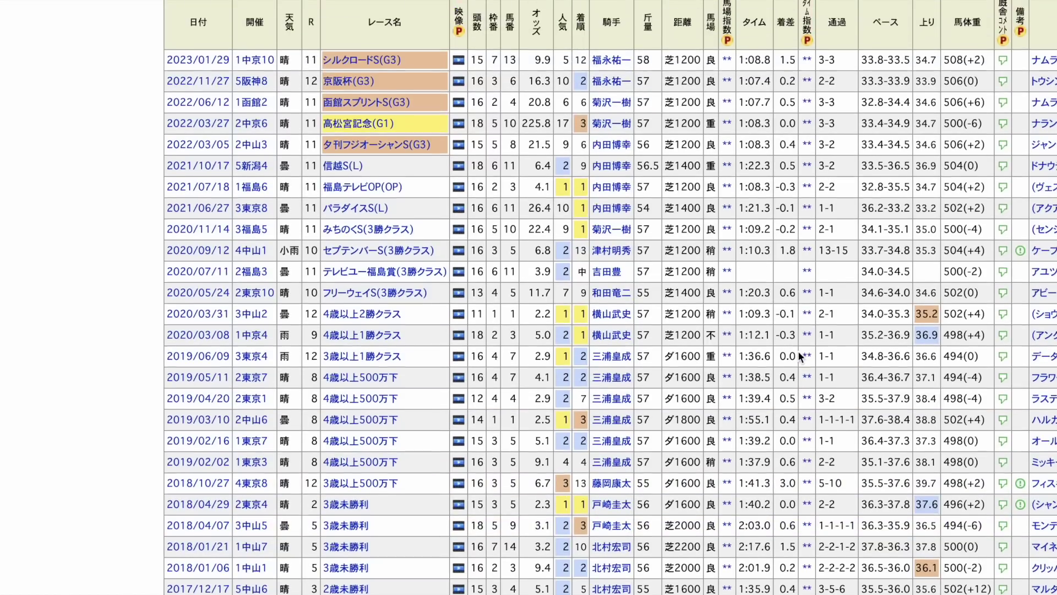
scroll(782, 353, up, 1)
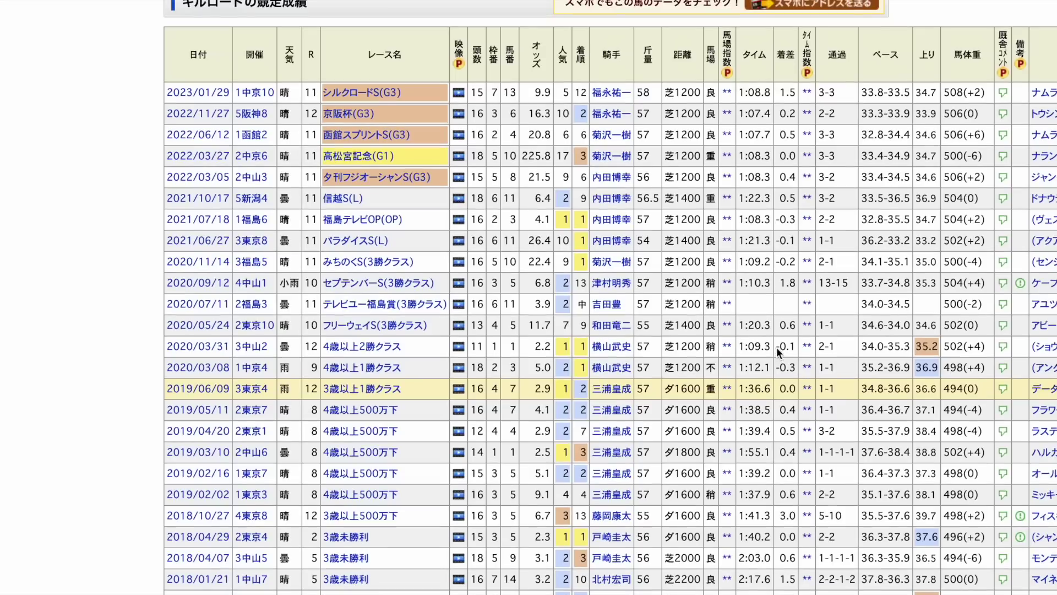
scroll(725, 341, up, 1)
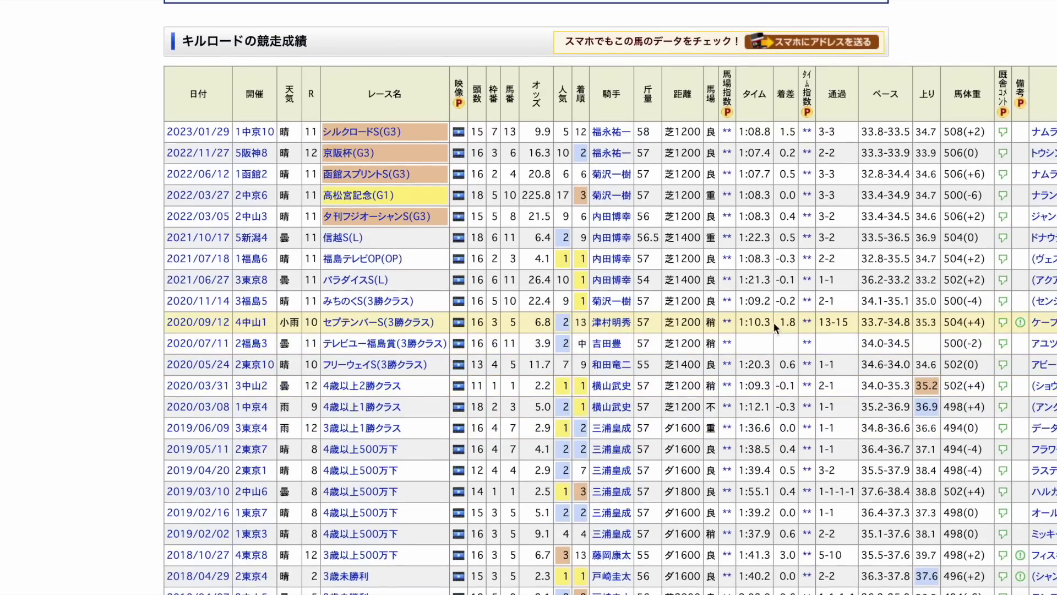
scroll(764, 335, up, 1)
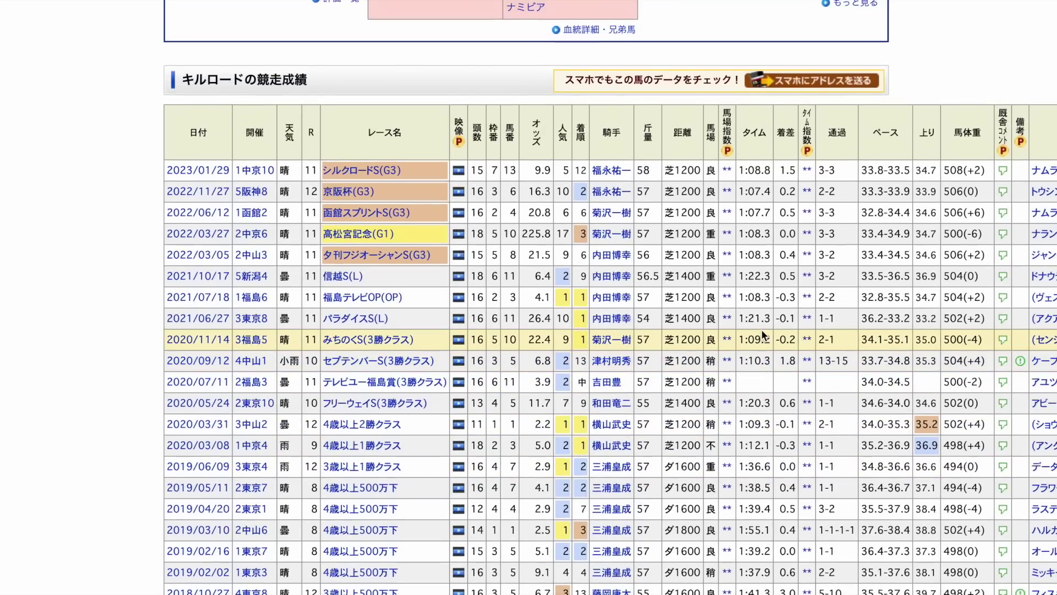
scroll(764, 335, up, 1)
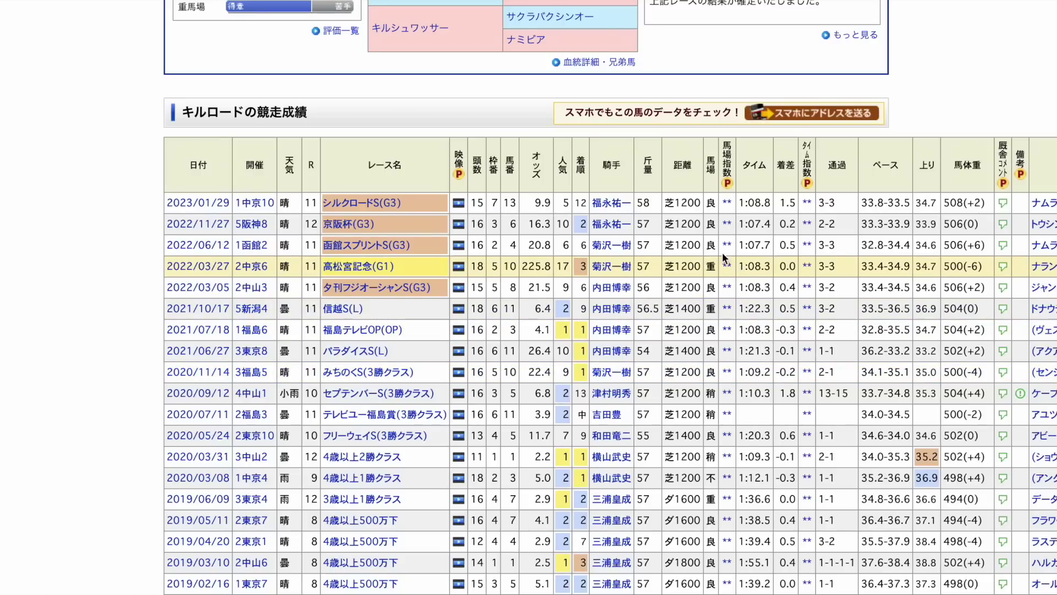
scroll(754, 230, up, 1)
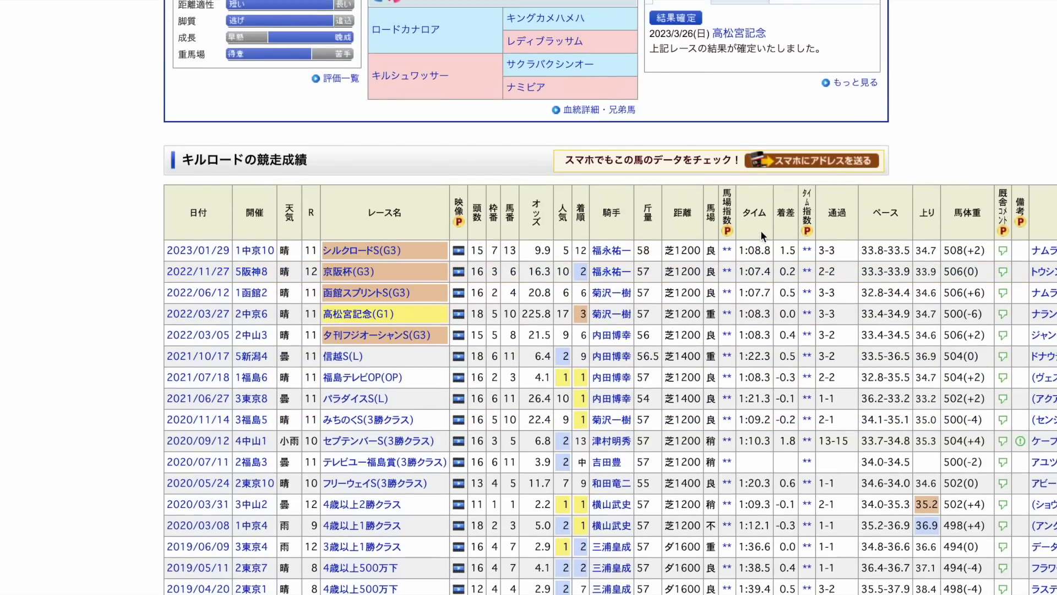
scroll(934, 187, up, 1)
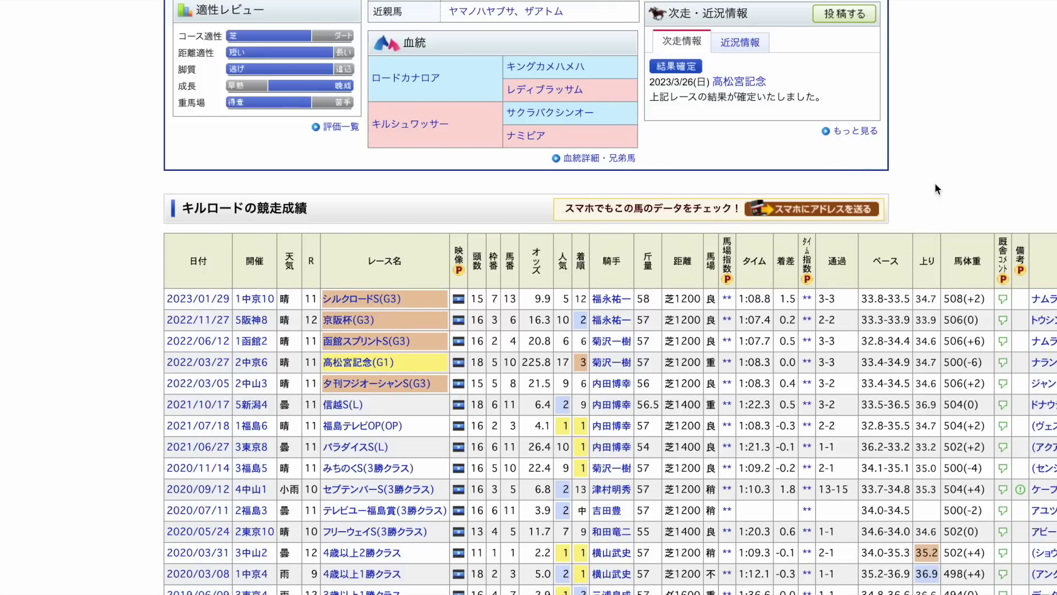
scroll(934, 188, up, 1)
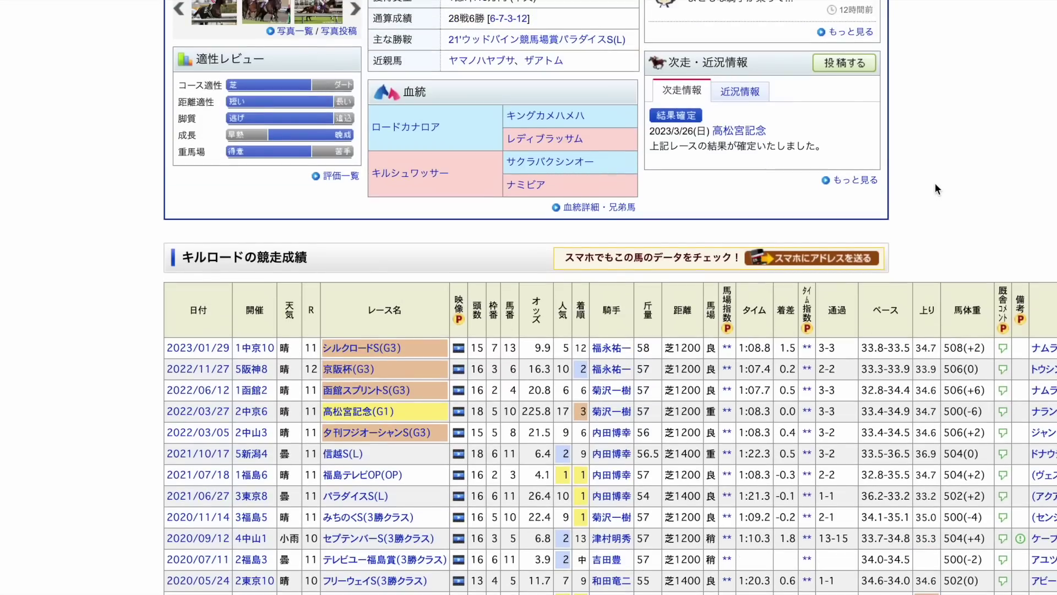
scroll(935, 187, up, 1)
scroll(996, 233, up, 2)
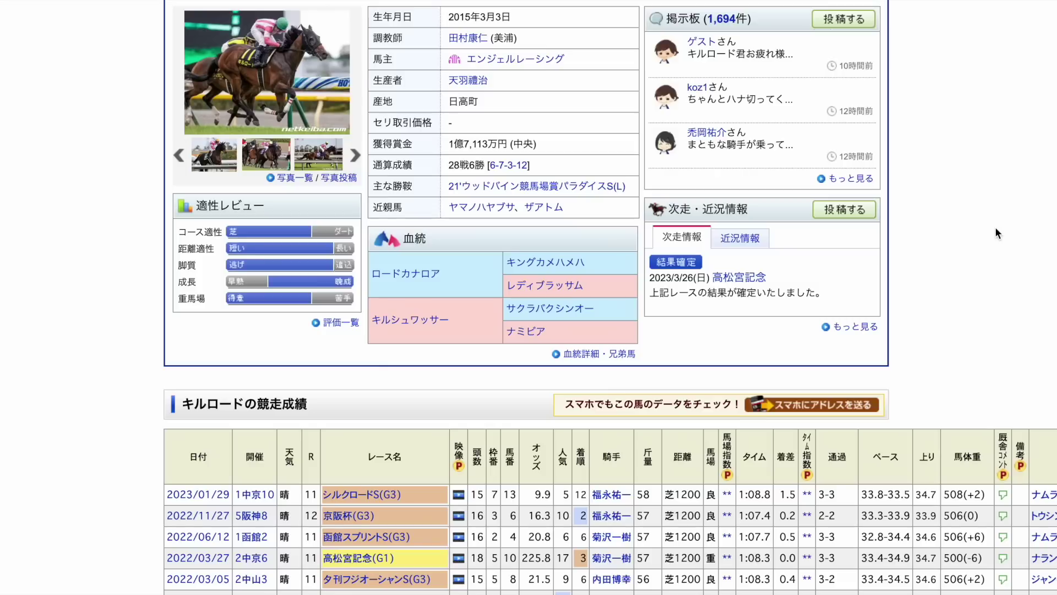
scroll(996, 233, up, 1)
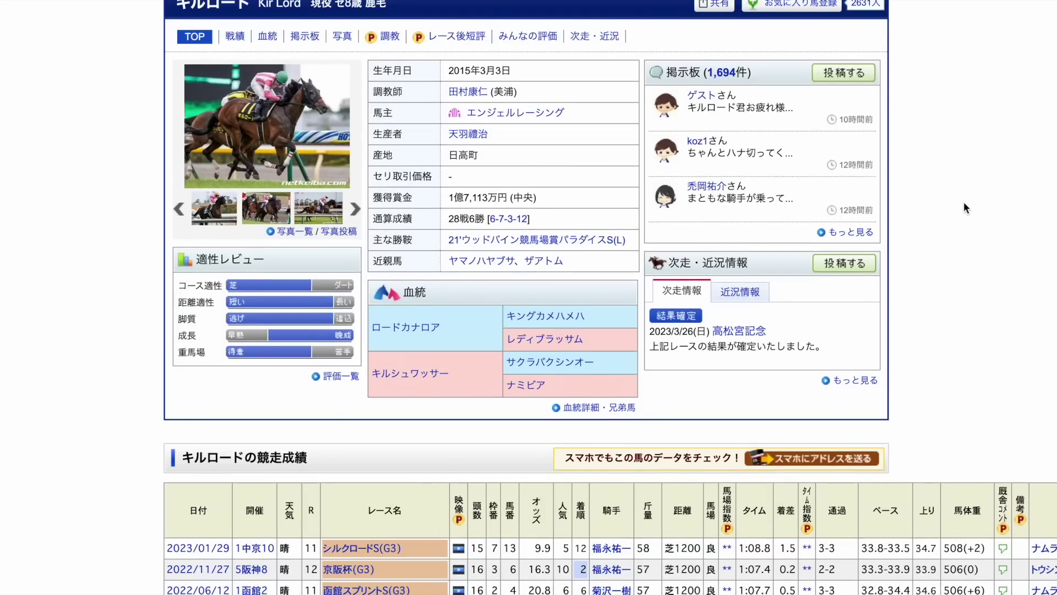
scroll(966, 209, up, 1)
scroll(963, 202, up, 2)
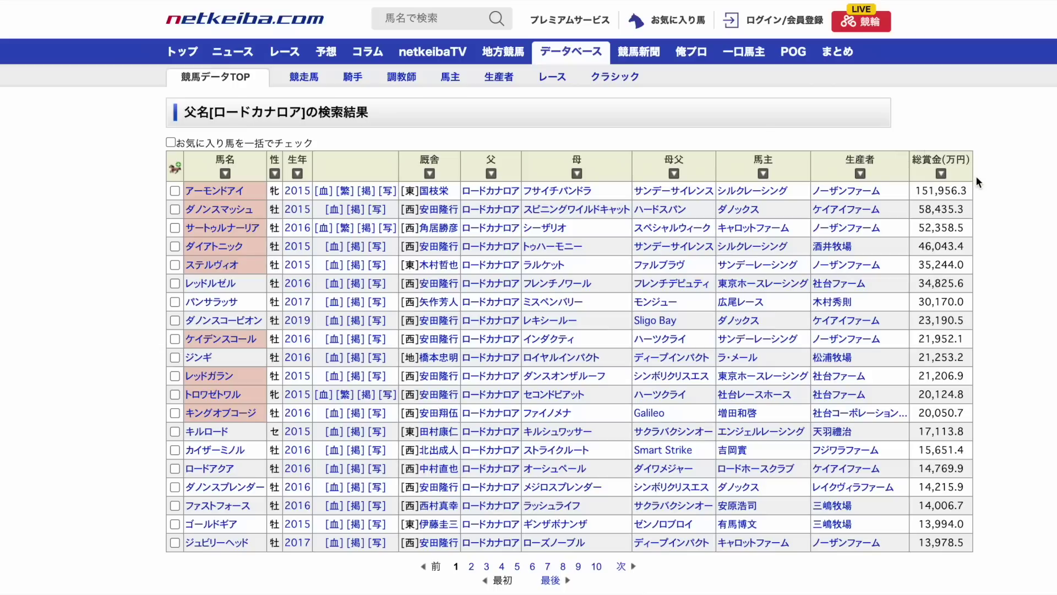
- Narrow the ロードカナロア offspring search to horses aged 3 or older with サクラバクシンオー as broodmare sire
scroll(606, 289, down, 5)
scroll(603, 290, down, 6)
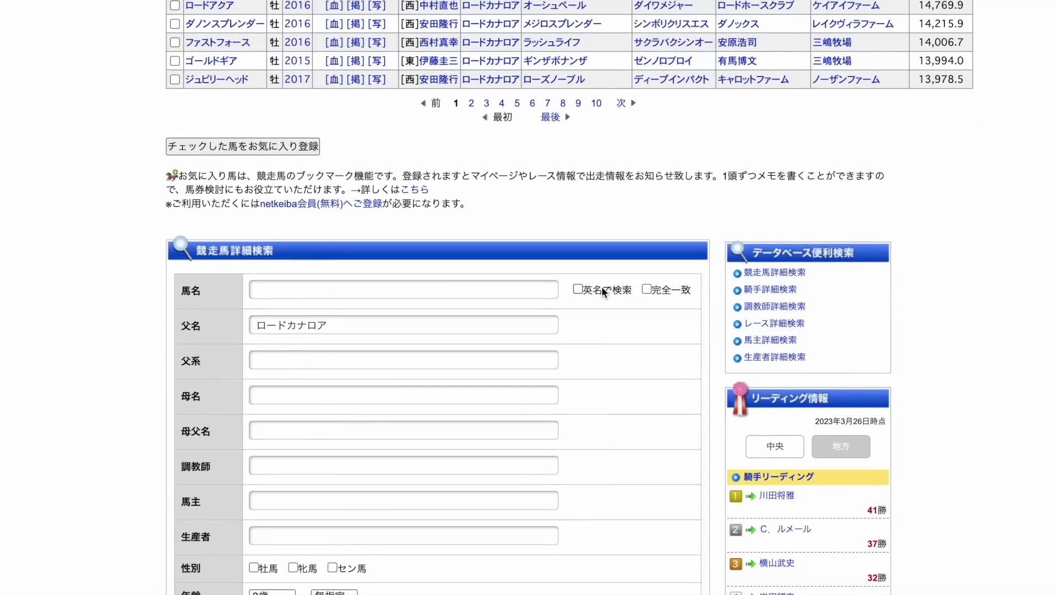
click(326, 403)
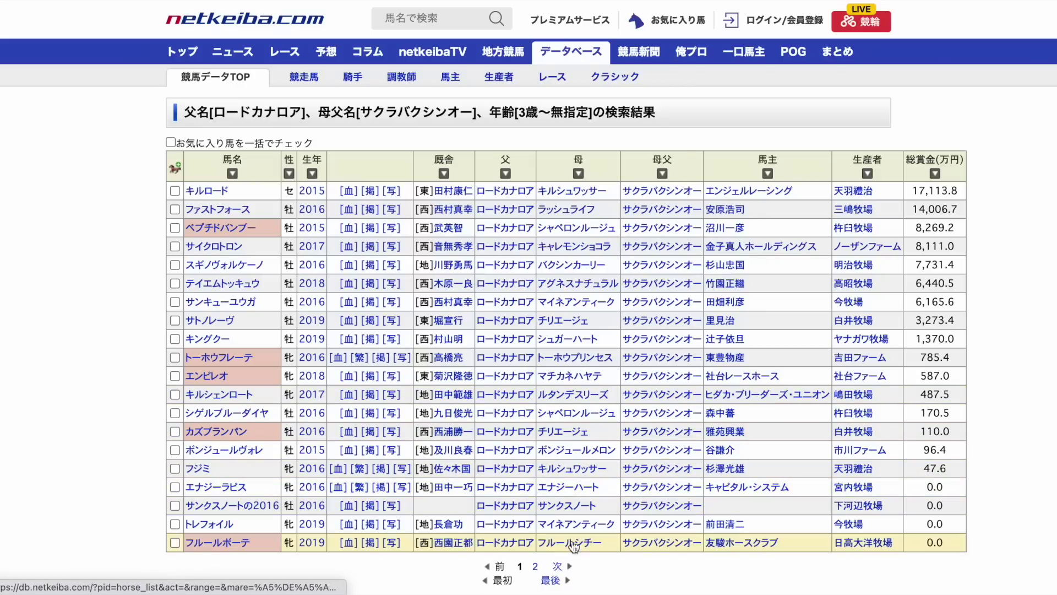
- Check the second page of the horse search results and return to the first page
click(557, 566)
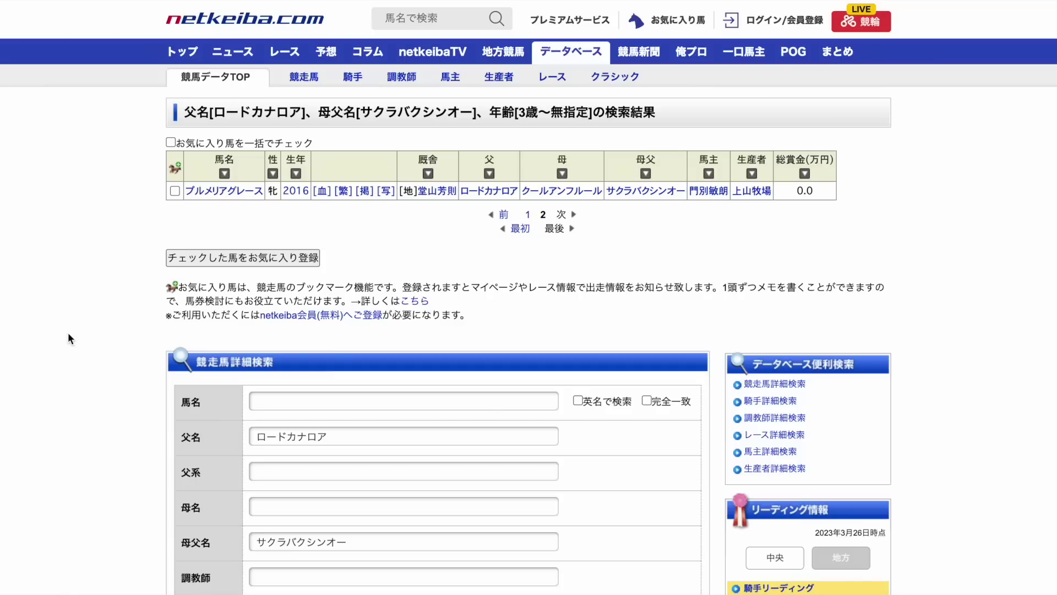
key(alt+Left)
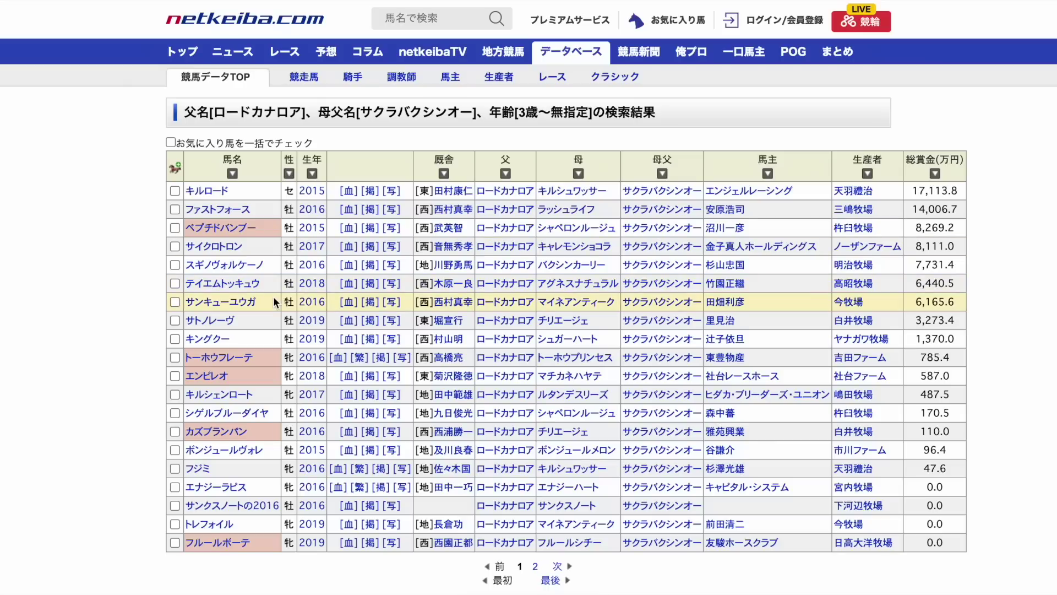
- Open サトノレーヴ's page from the results, review its race record and pedigree, and return to the results list
click(217, 321)
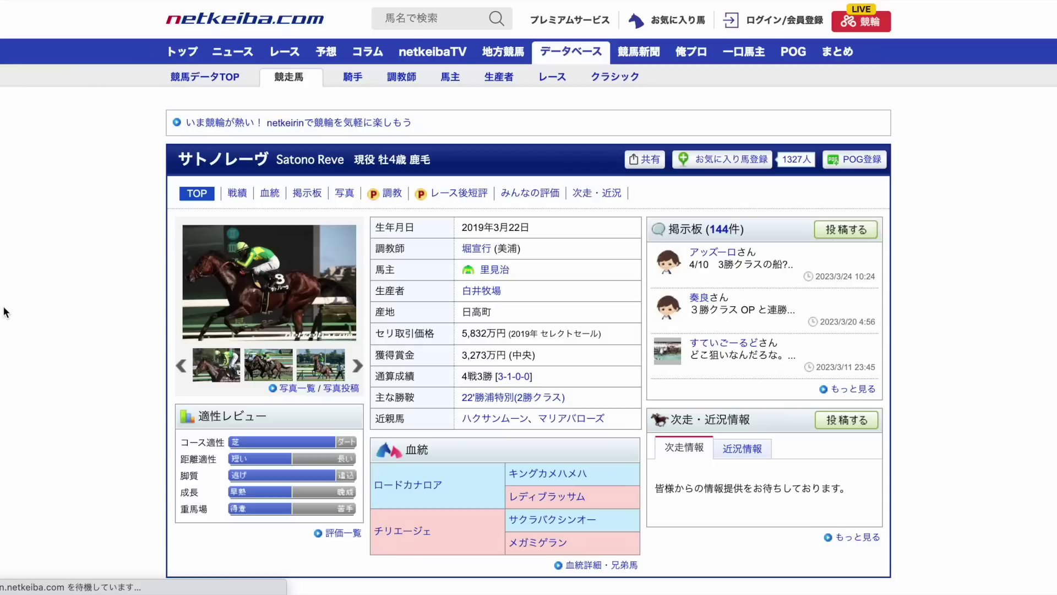
scroll(8, 317, down, 5)
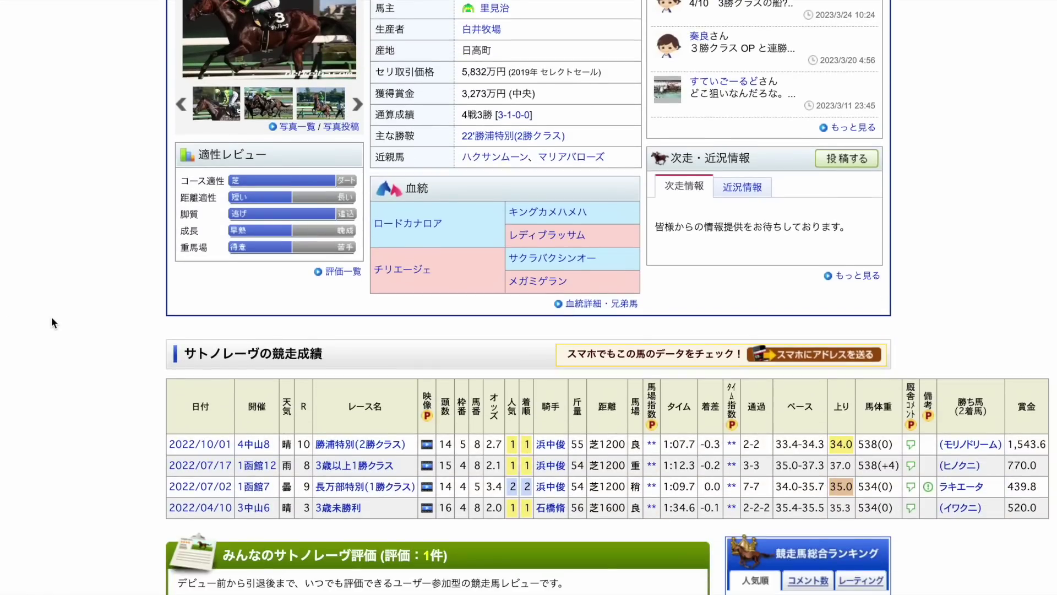
scroll(52, 323, up, 1)
scroll(52, 323, up, 1)
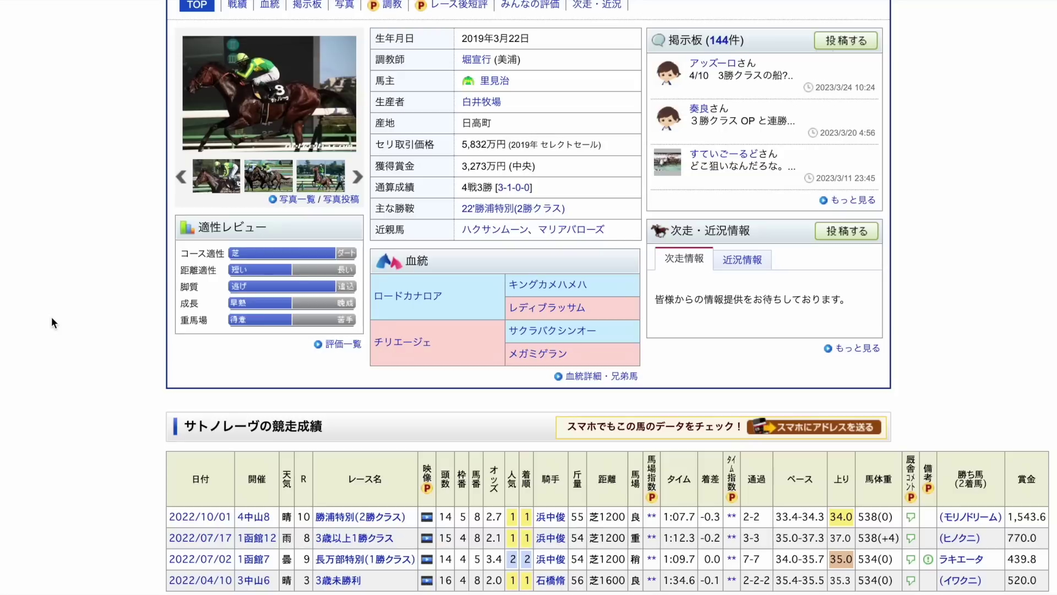
scroll(53, 322, up, 2)
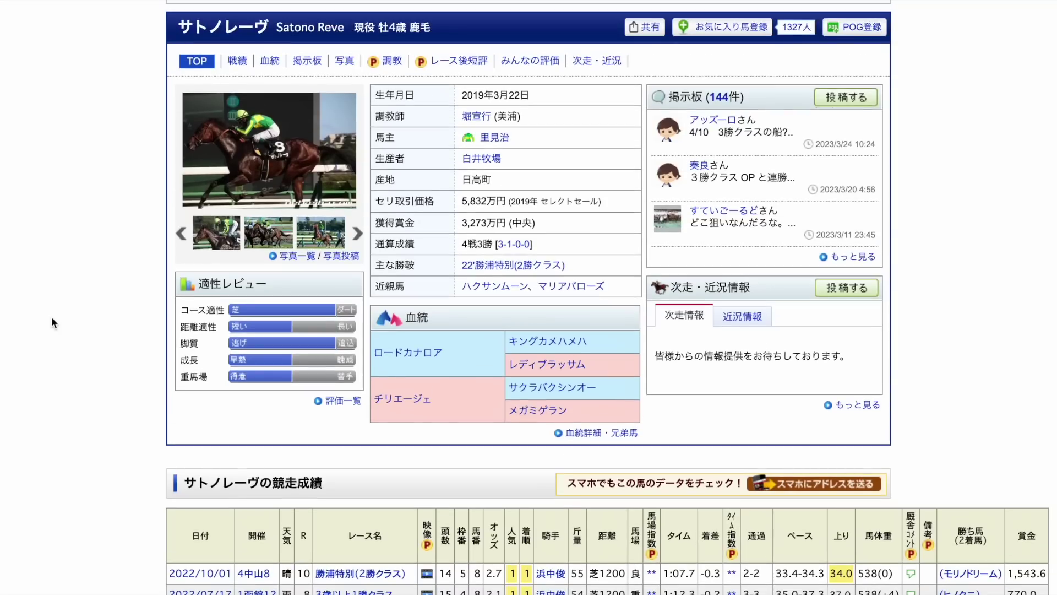
scroll(51, 316, up, 3)
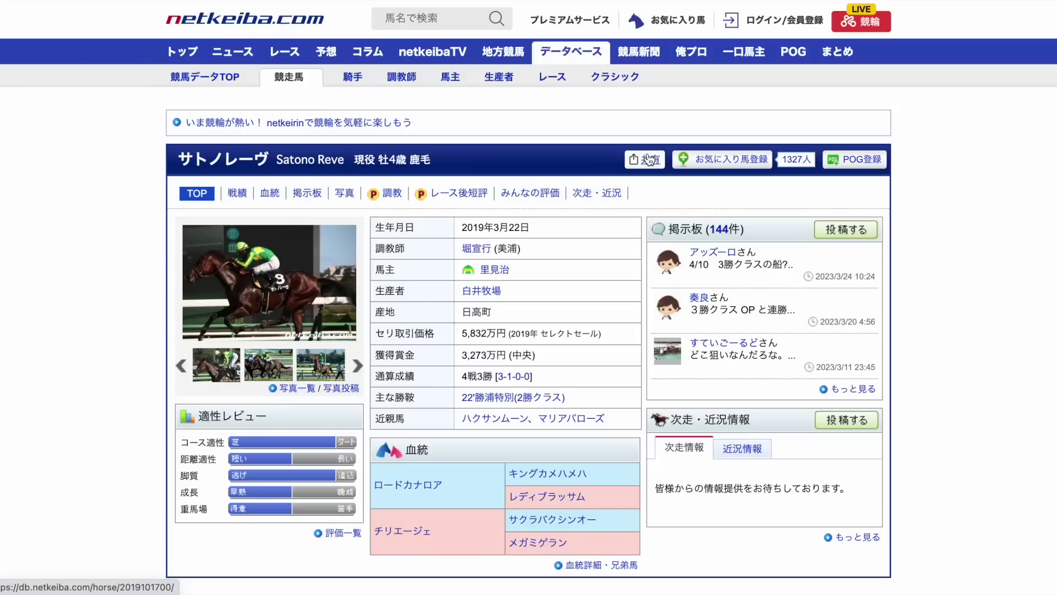
key(alt+Left)
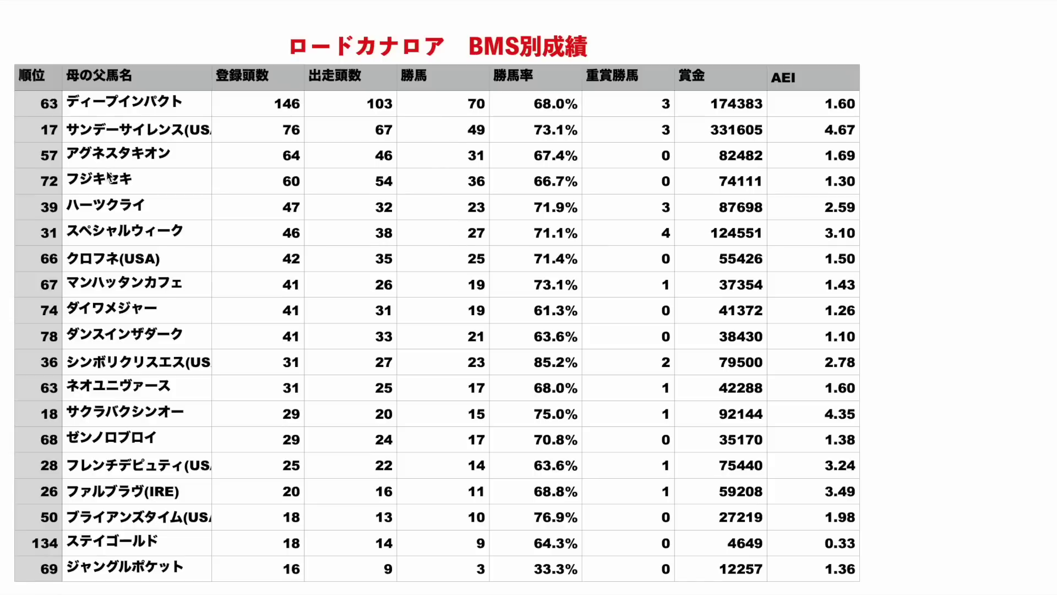
- Compare the ディープインパクト and サンデーサイレンス rows in the ロードカナロア BMS別成績 table, including their winner rates and graded-race winners
click(181, 102)
click(185, 132)
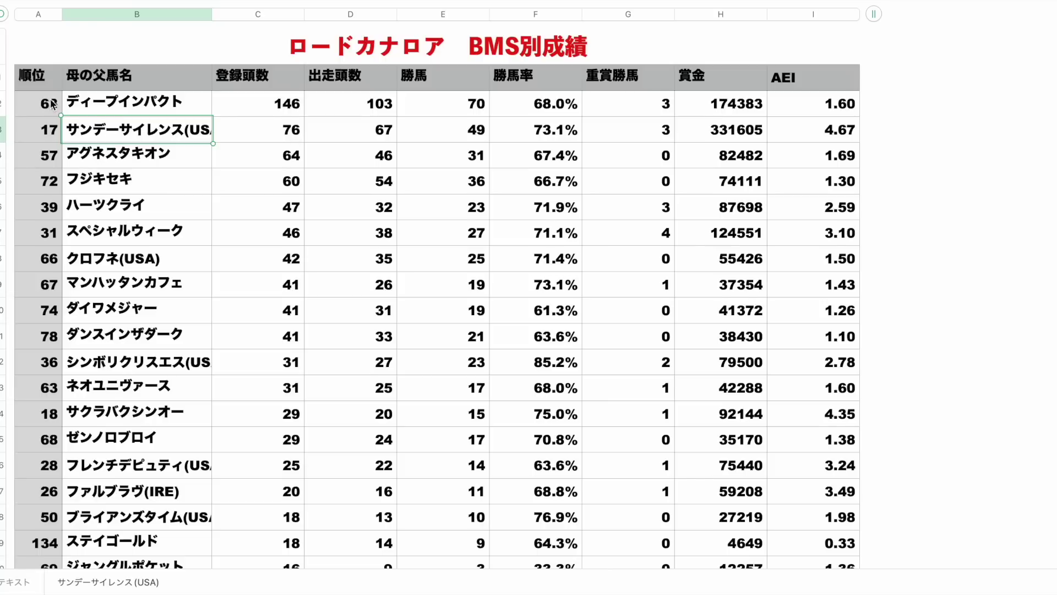
click(2, 130)
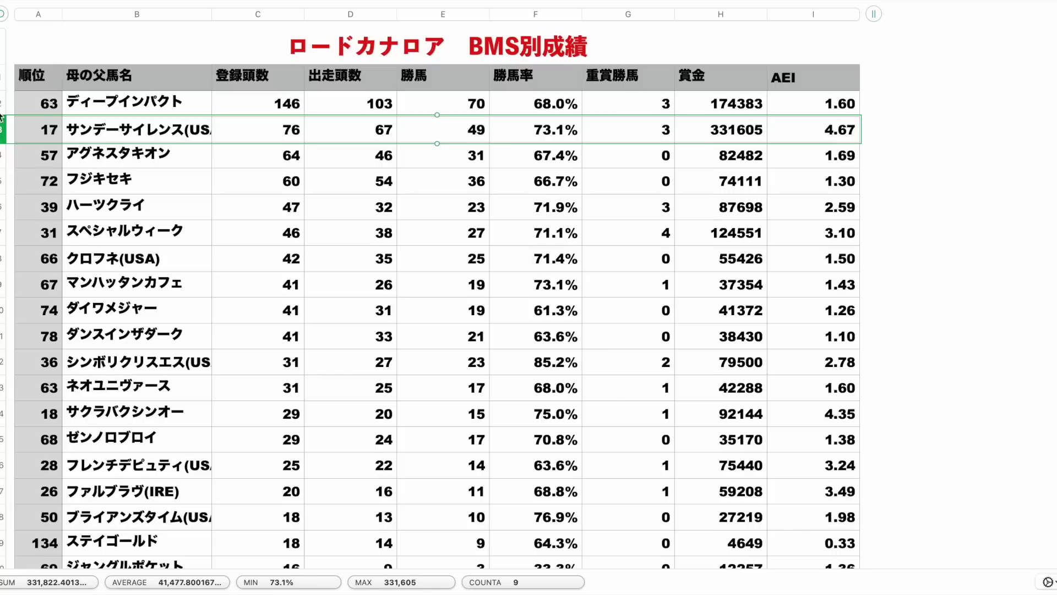
click(2, 106)
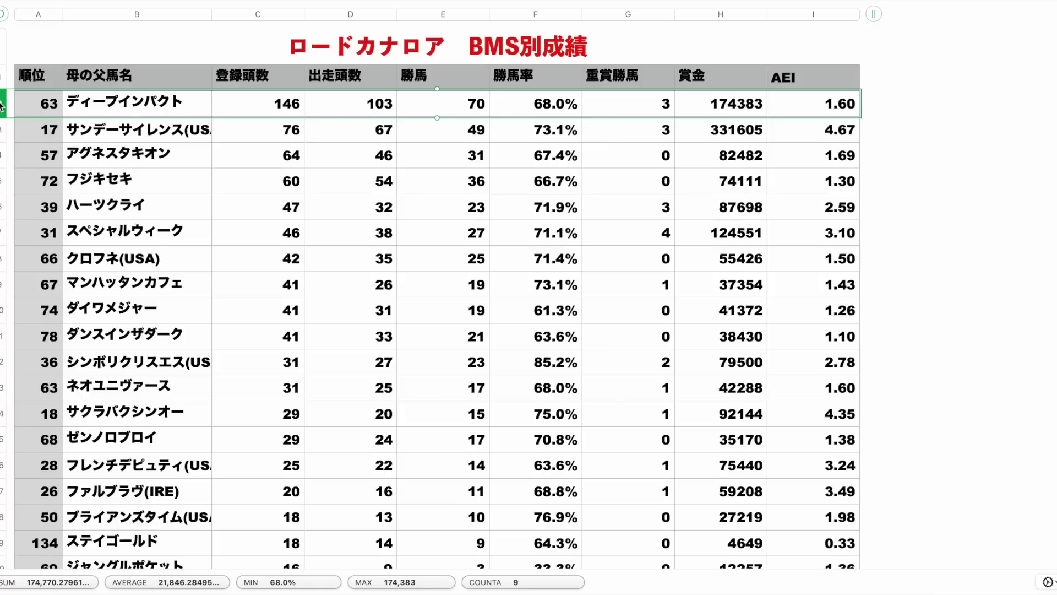
click(3, 131)
click(2, 105)
click(516, 99)
click(597, 115)
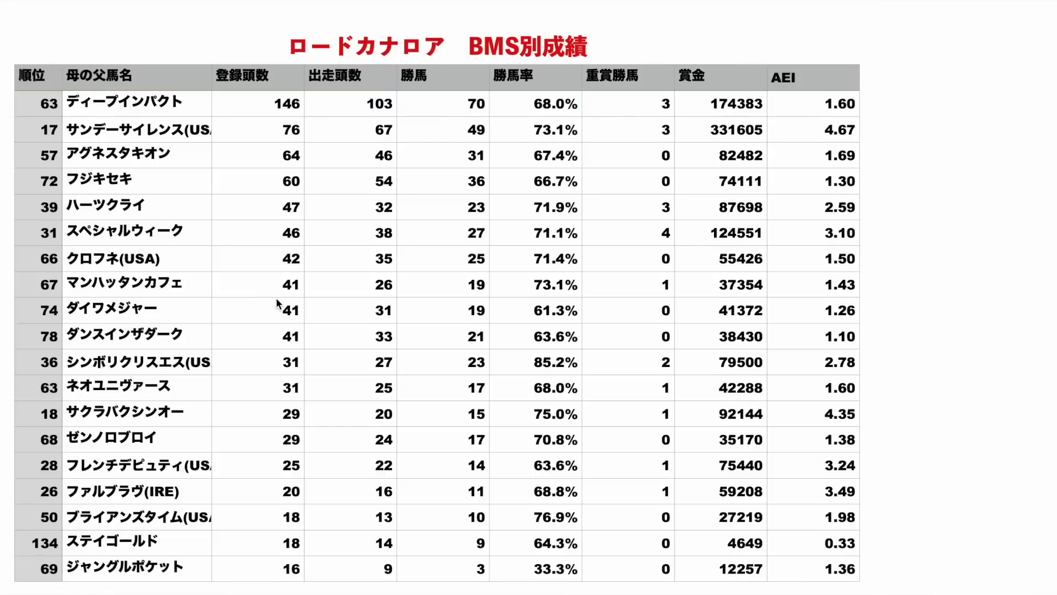
- Examine the サクラバクシンオー row against the 勝馬率 column of the BMS table
click(19, 420)
click(3, 414)
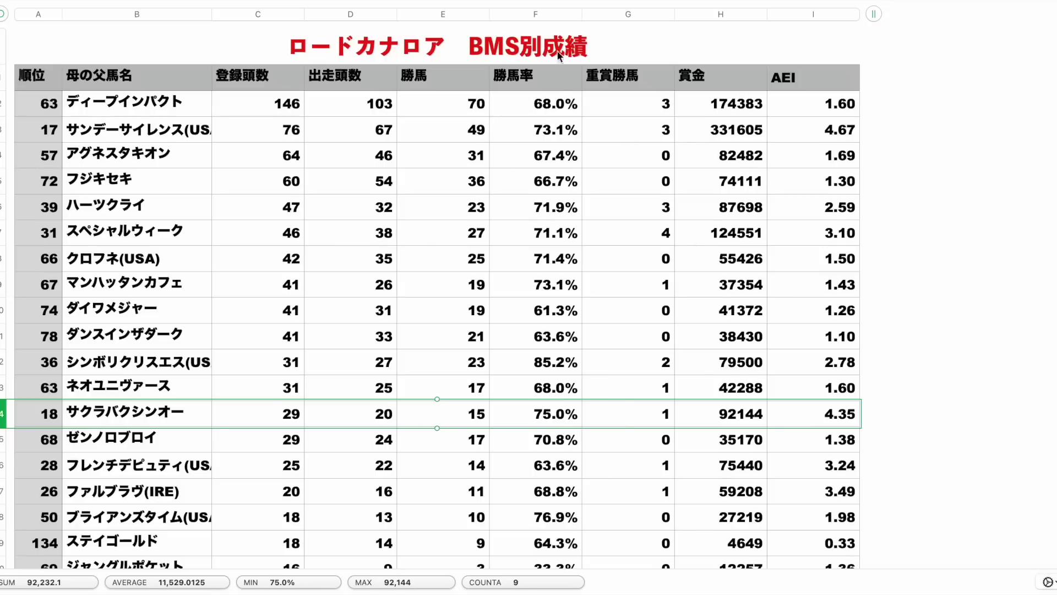
click(551, 15)
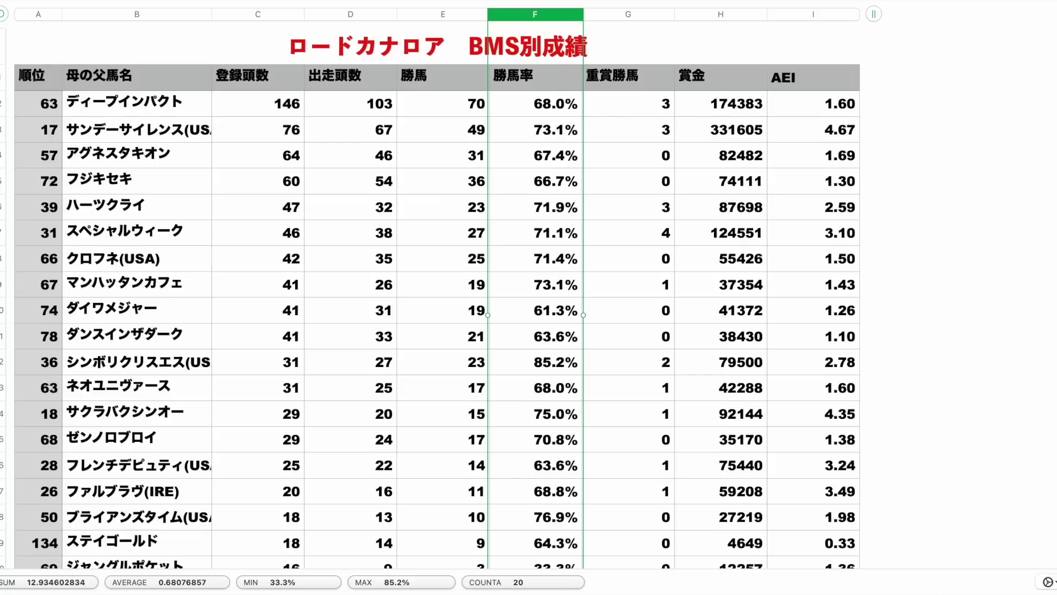
click(2, 414)
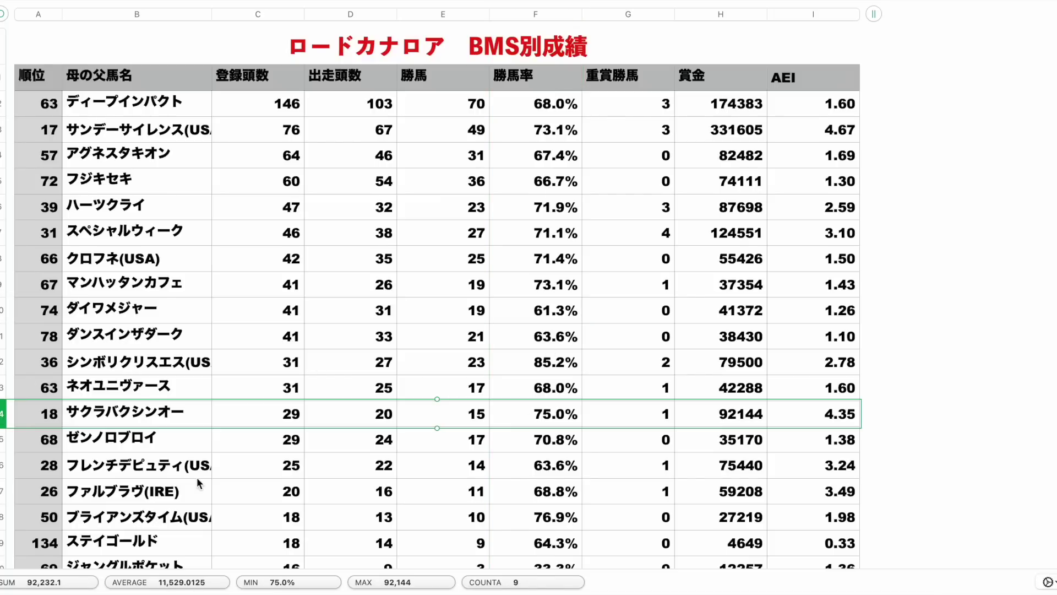
- Order the BMS table by descending AEI and compare the サクラバクシンオー row with the サンデーサイレンス row
click(812, 417)
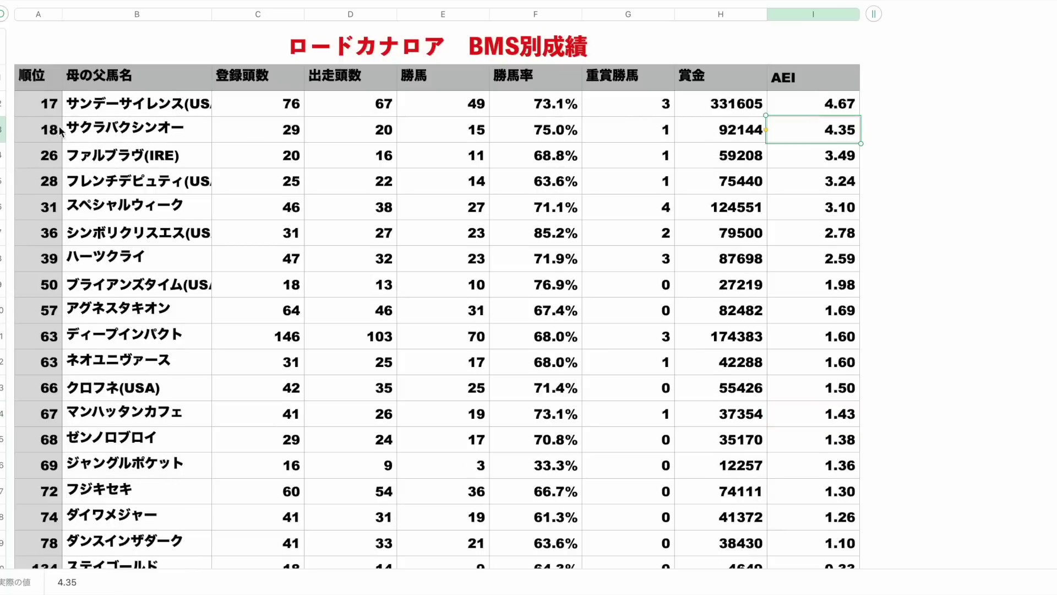
click(2, 130)
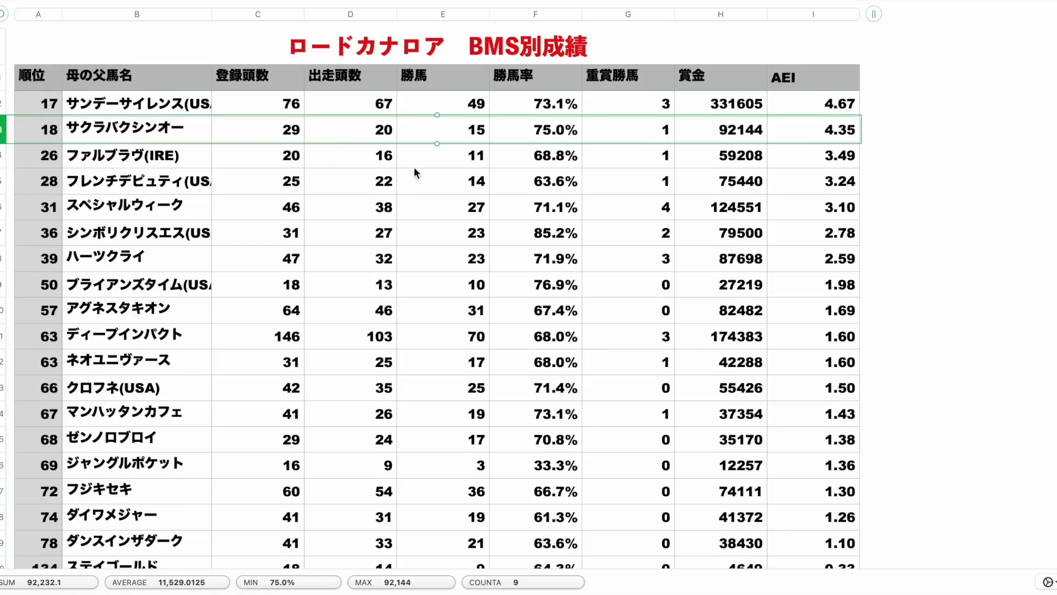
click(3, 103)
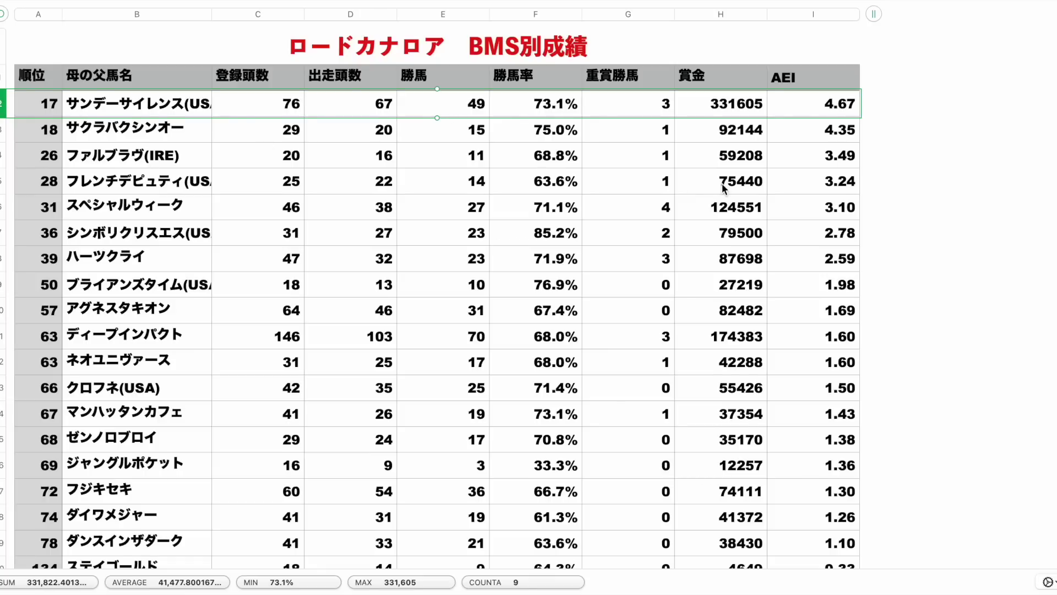
click(805, 109)
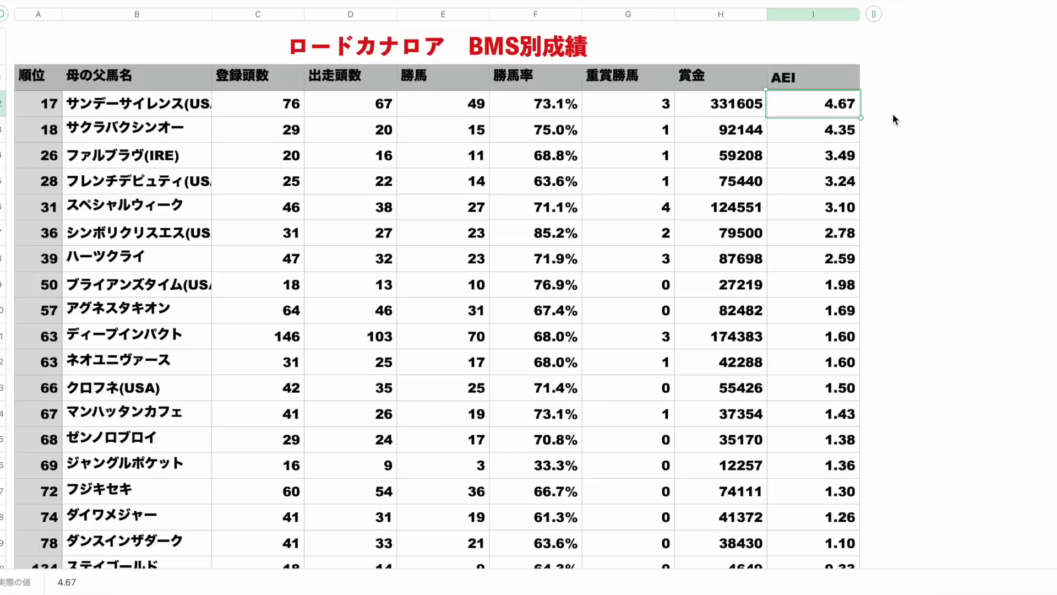
click(805, 132)
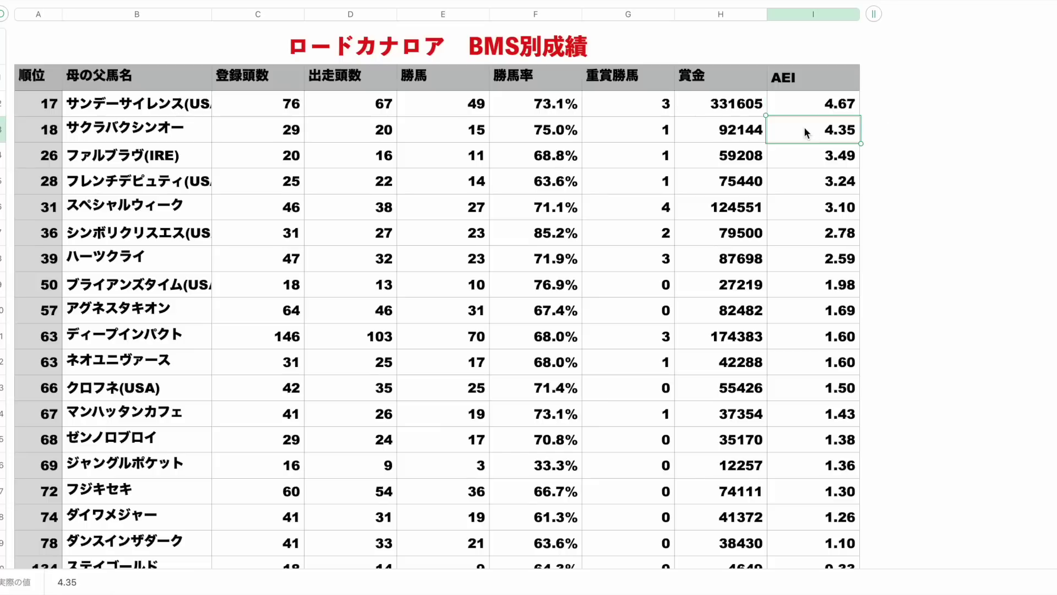
click(6, 129)
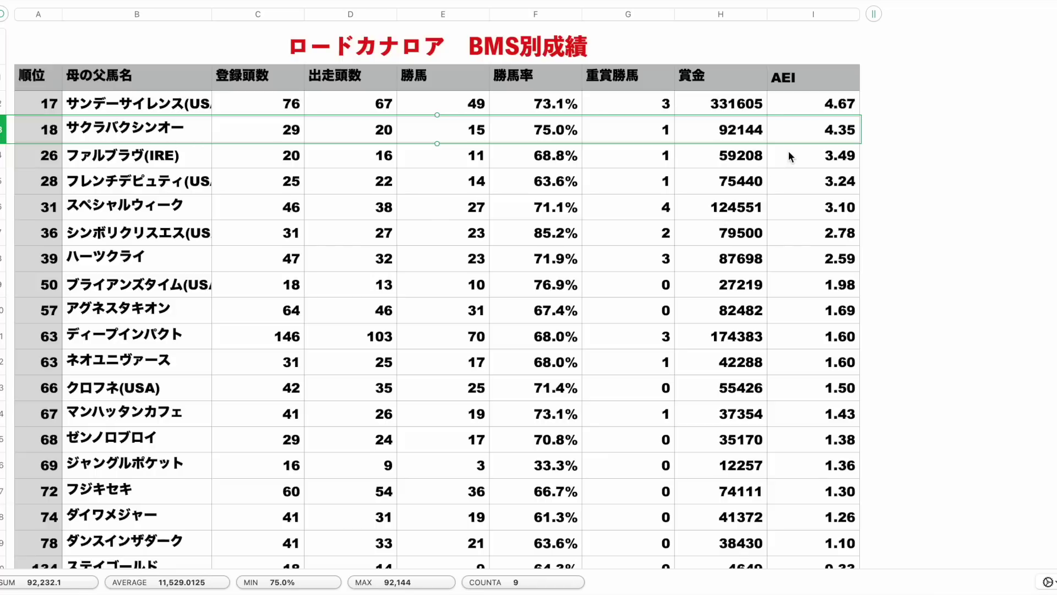
- Compare the AEI cells of サンデーサイレンス and サクラバクシンオー, and highlight the whole サクラバクシンオー row
click(805, 105)
click(803, 127)
click(801, 94)
click(795, 123)
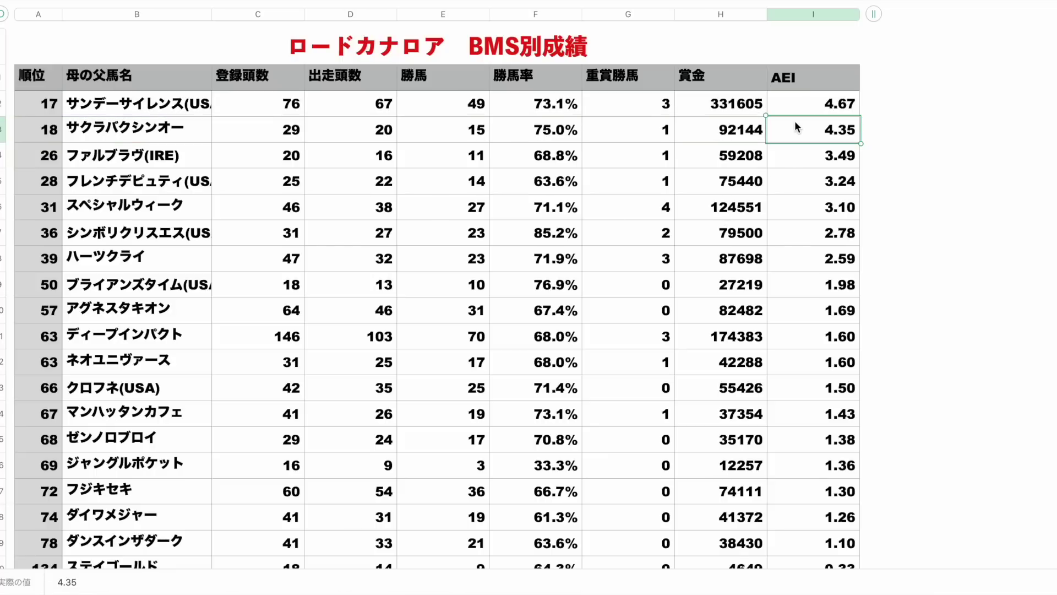
click(4, 130)
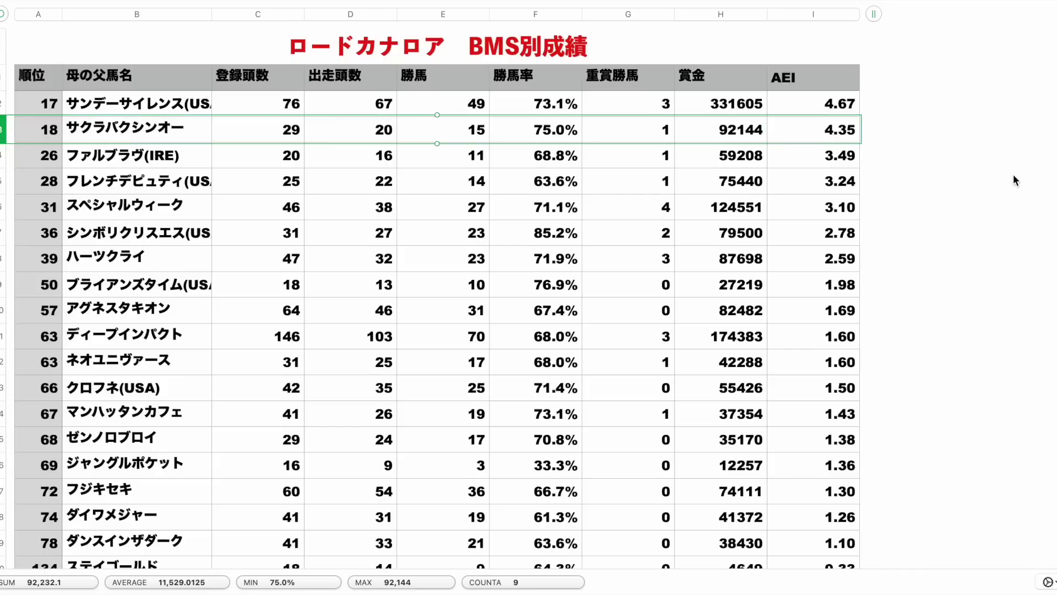
- Highlight the rows from ファルブラヴ(IRE) to クロフネ(USA), clear the selection, and highlight the サクラバクシンオー row again
drag(4, 156, 17, 404)
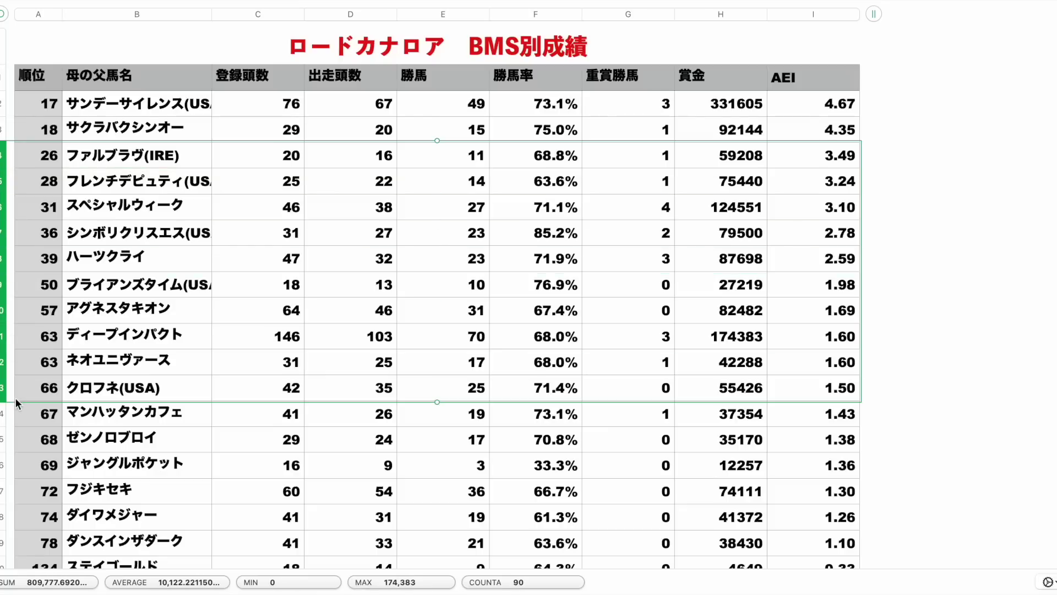
click(956, 282)
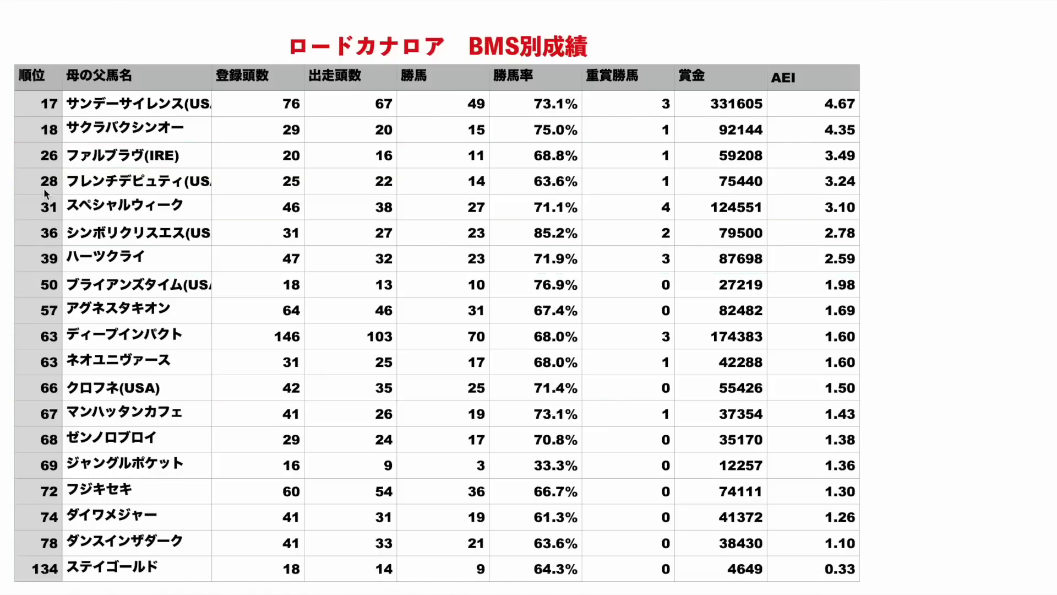
click(3, 129)
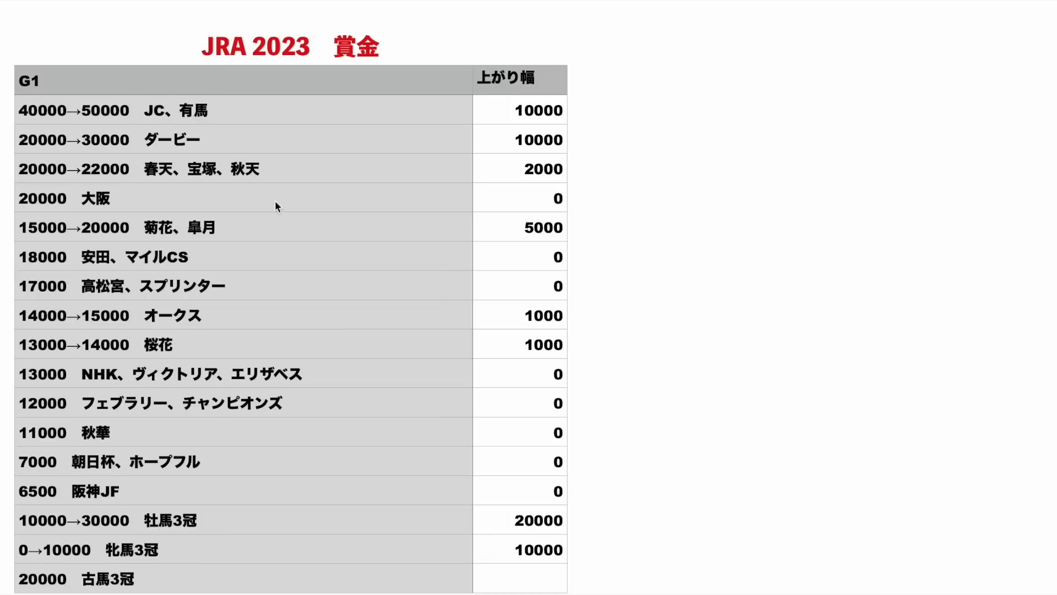
- Check the 高松宮、スプリンター row in the JRA 2023 賞金 table, return to the BMS table and clear its selection
click(23, 295)
click(2, 285)
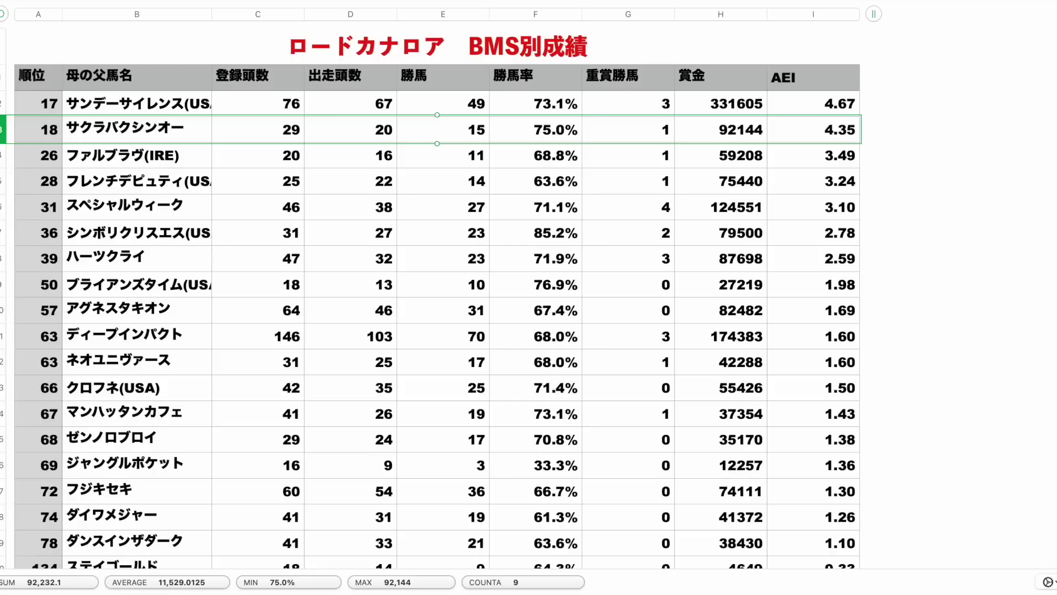
click(933, 220)
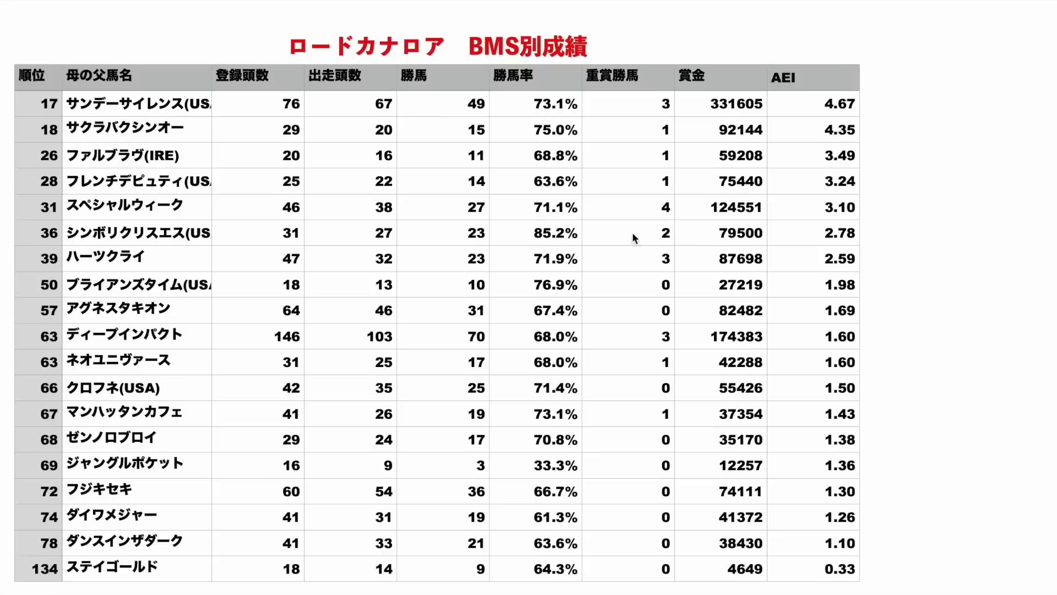
- Switch to netkeiba and review ファストフォース's five-generation pedigree down to the inbreeding section
scroll(204, 291, down, 1)
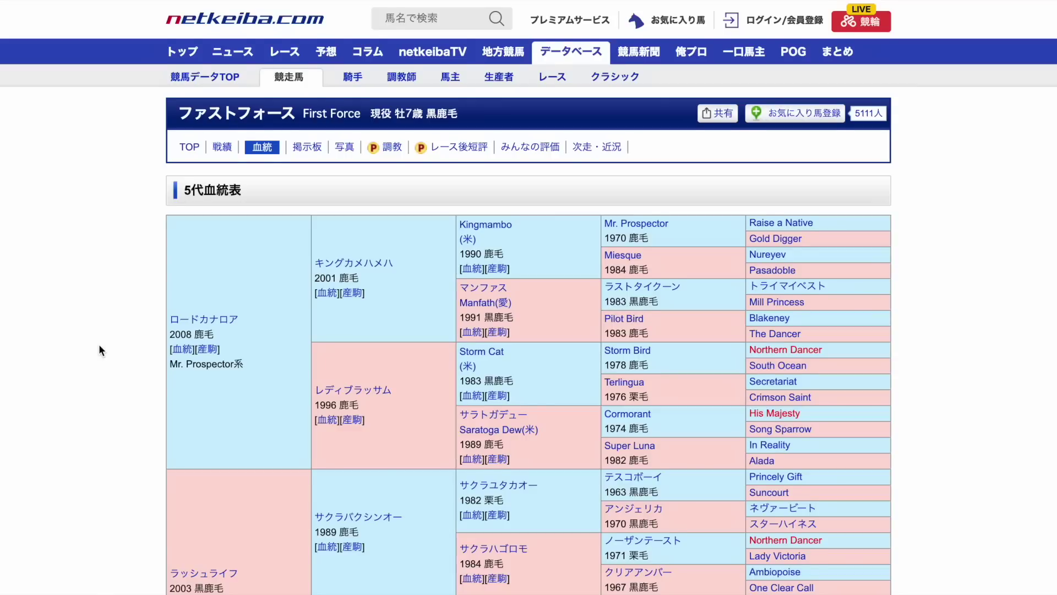
scroll(99, 346, down, 1)
scroll(99, 350, down, 2)
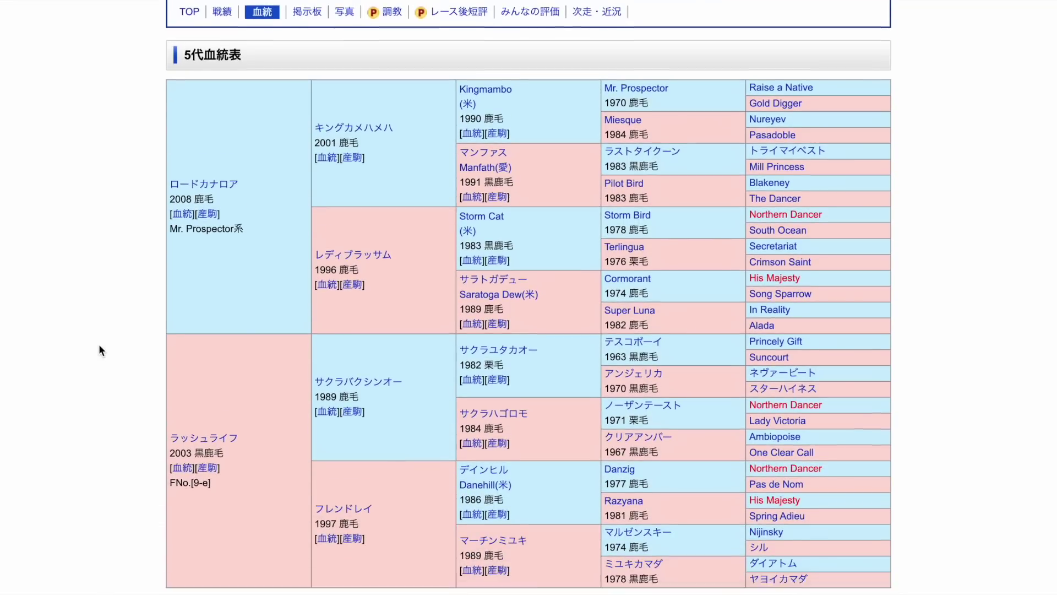
scroll(99, 350, down, 1)
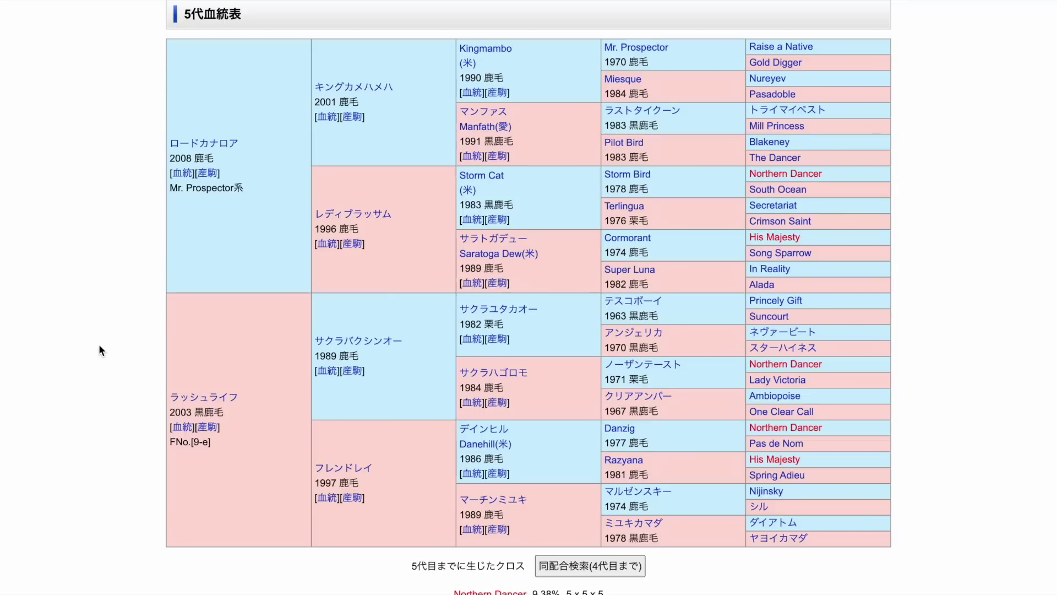